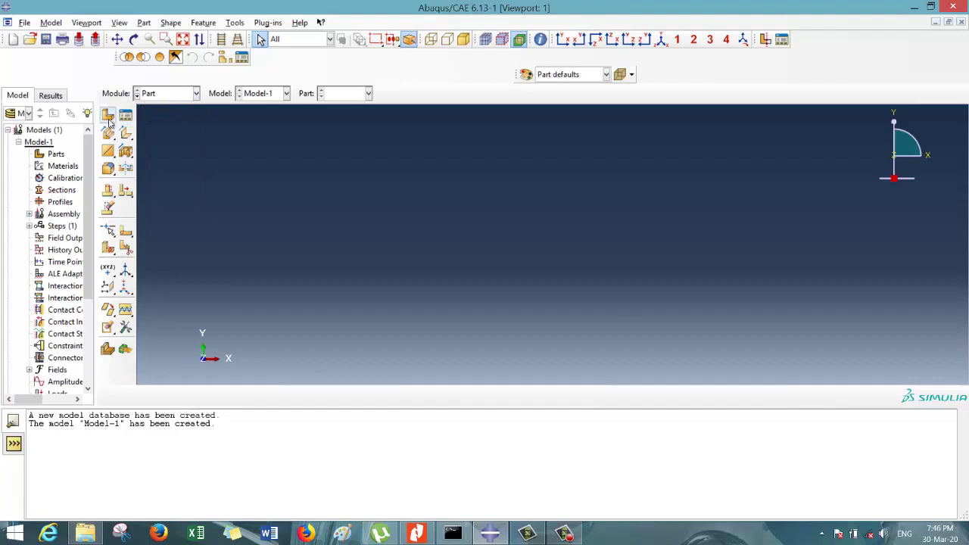
# Step: Start a 2D planar deformable shell part with approximate size 500 and sketch a rectangle about 200 by 97.5
pyautogui.click(108, 116)
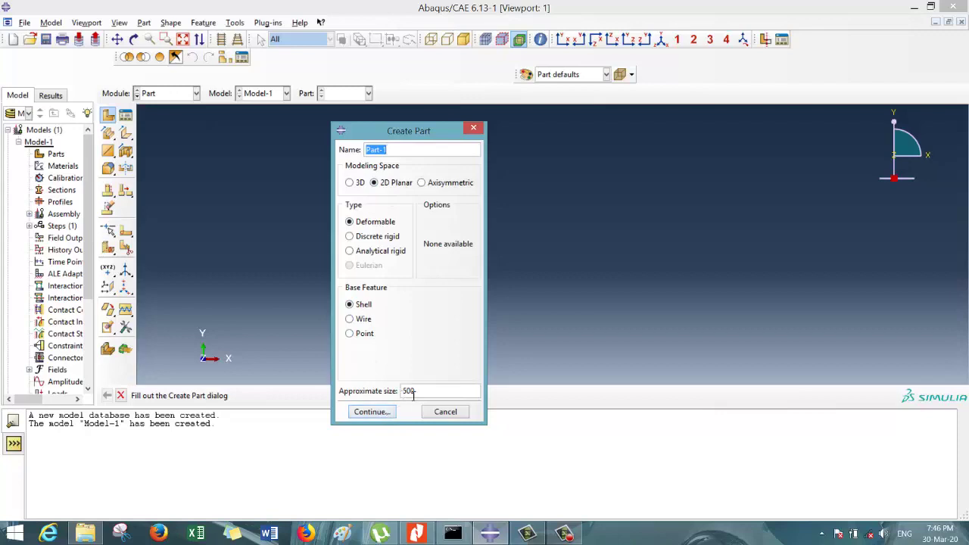
pyautogui.click(372, 412)
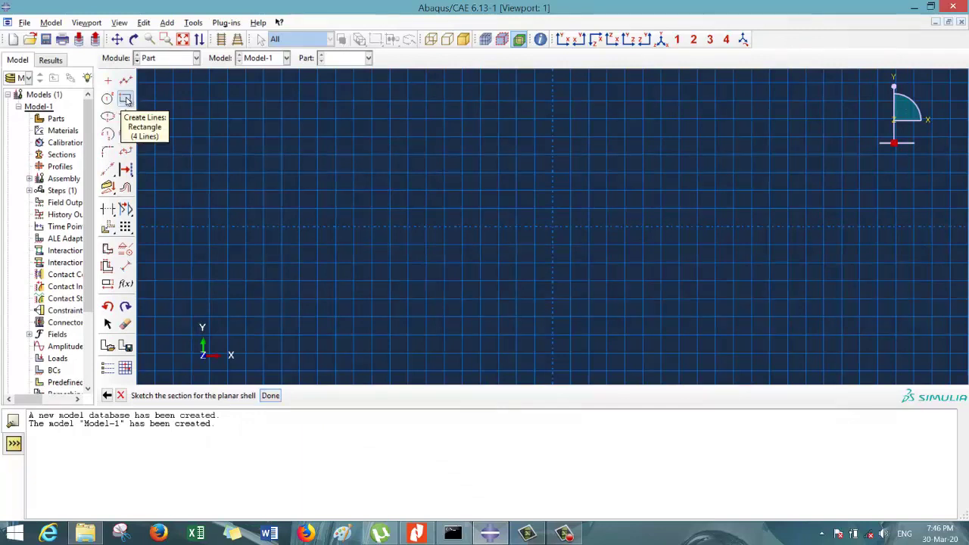
pyautogui.click(127, 101)
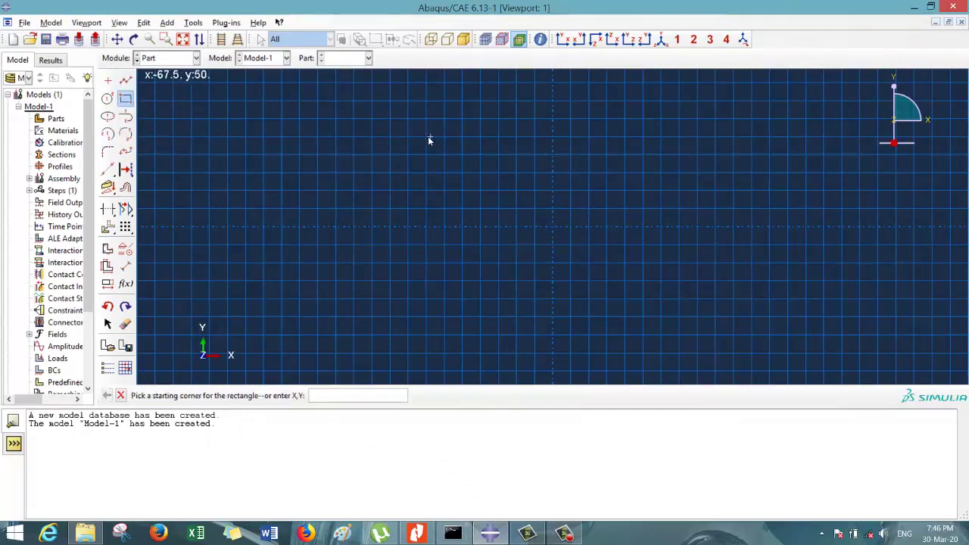
pyautogui.click(427, 139)
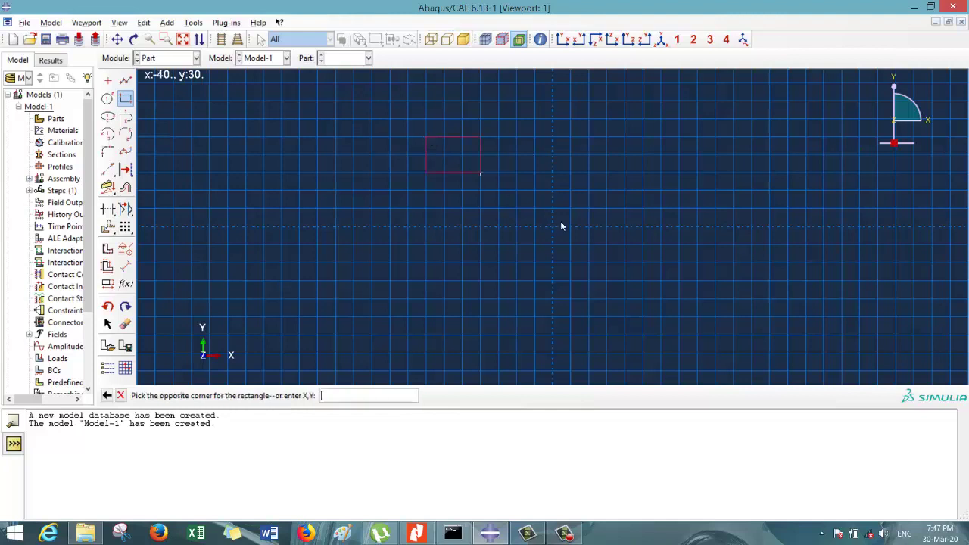
pyautogui.click(784, 310)
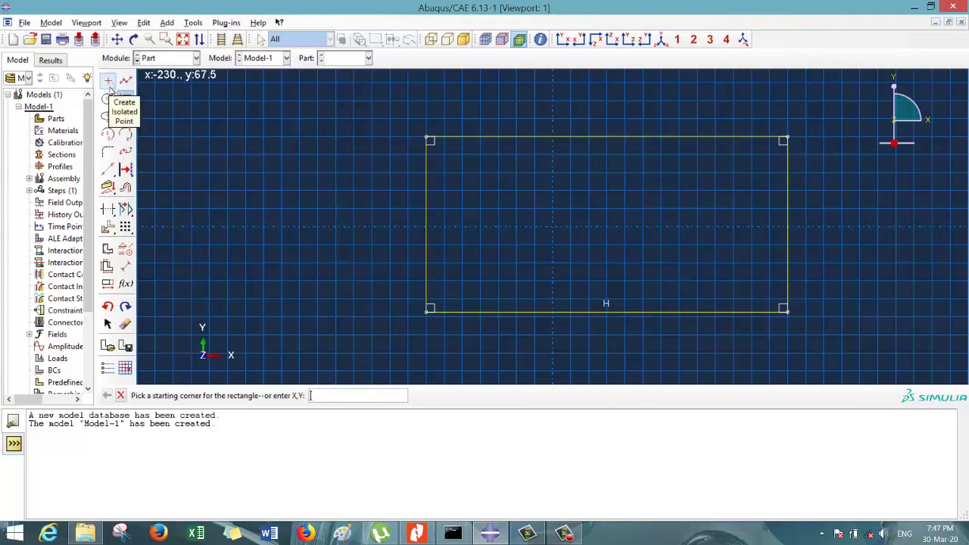
# Step: Dimension the rectangle's left vertical edge and set its length to 100
pyautogui.click(126, 268)
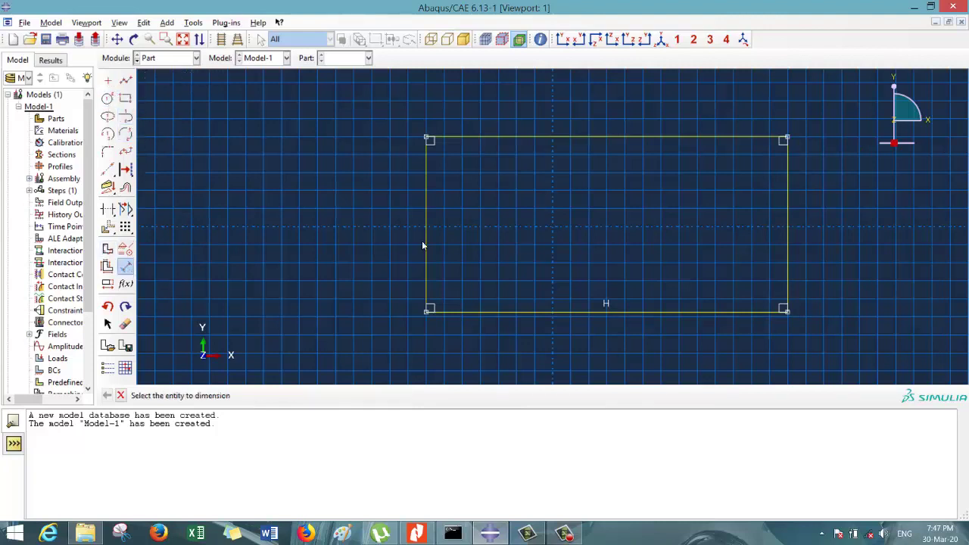
pyautogui.click(426, 236)
pyautogui.click(377, 236)
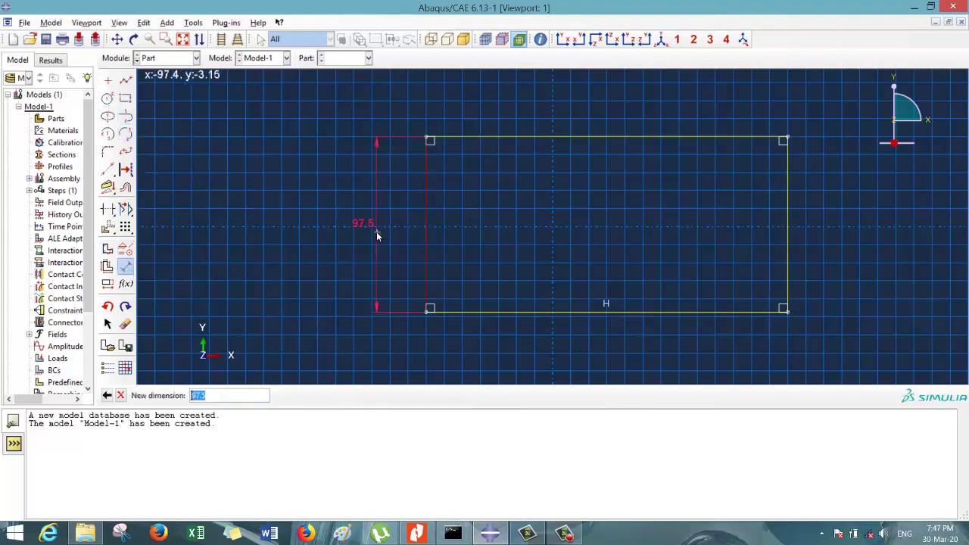
pyautogui.write('100')
pyautogui.press('Return')
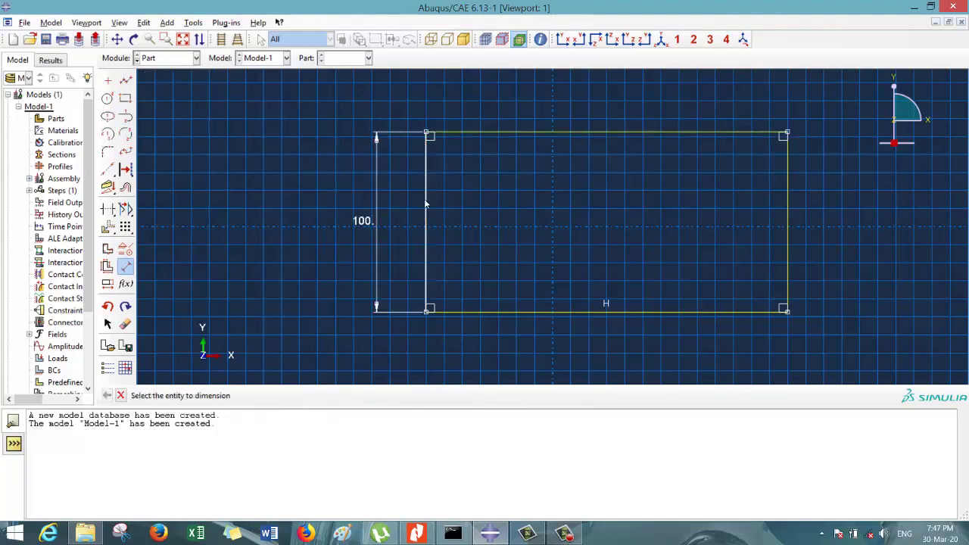
# Step: Check the bracket drawing in the Nitro Pro lab record and, back in Abaqus/CAE, dimension the rectangle's bottom edge as 150
pyautogui.click(418, 534)
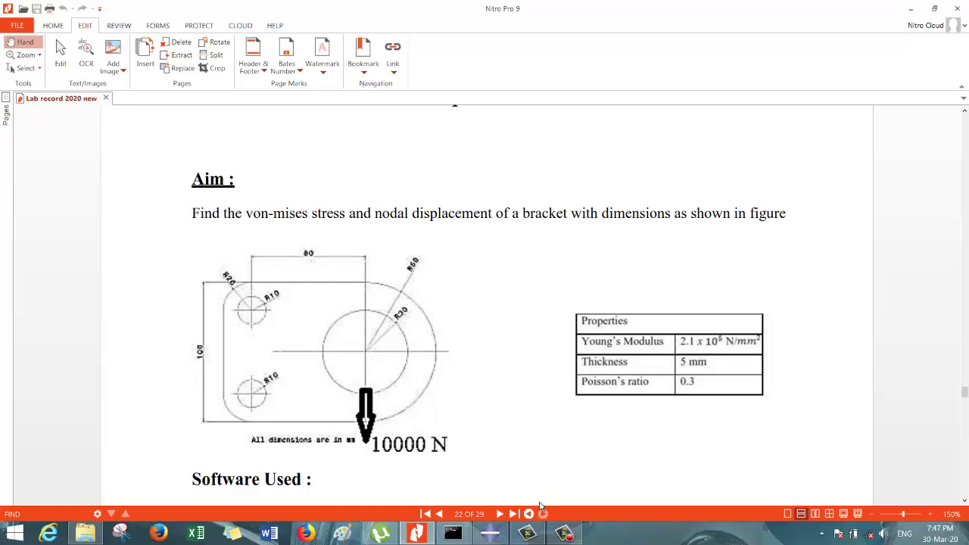
pyautogui.click(490, 533)
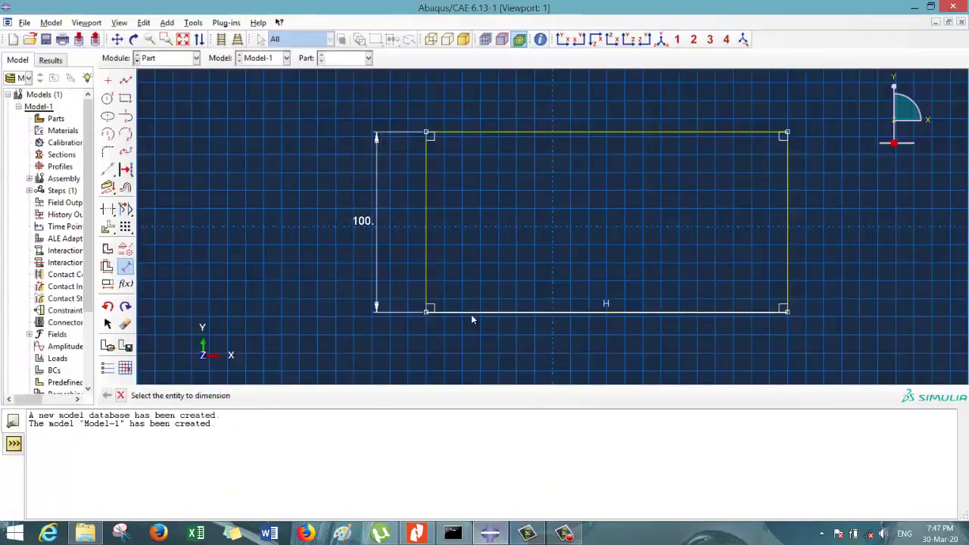
pyautogui.click(631, 312)
pyautogui.click(627, 337)
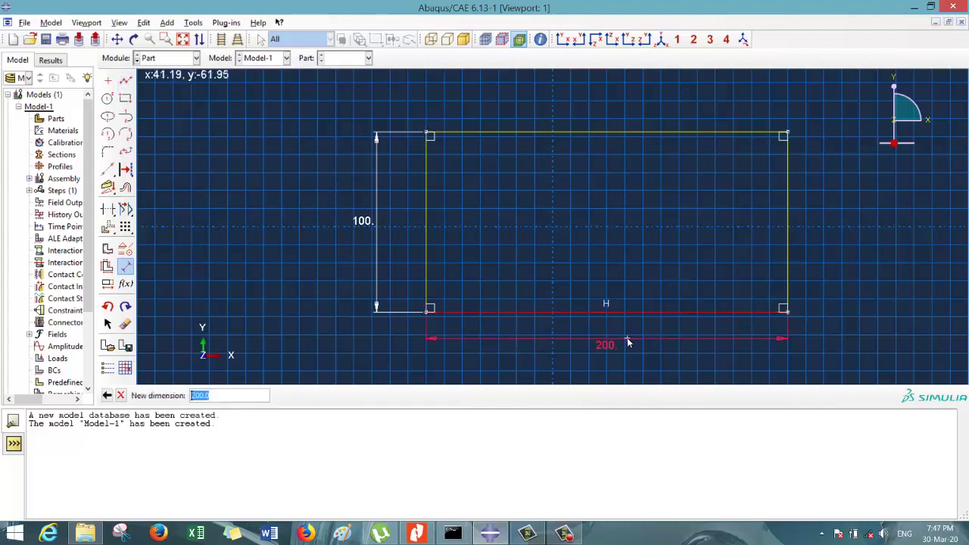
pyautogui.write('150')
pyautogui.press('Return')
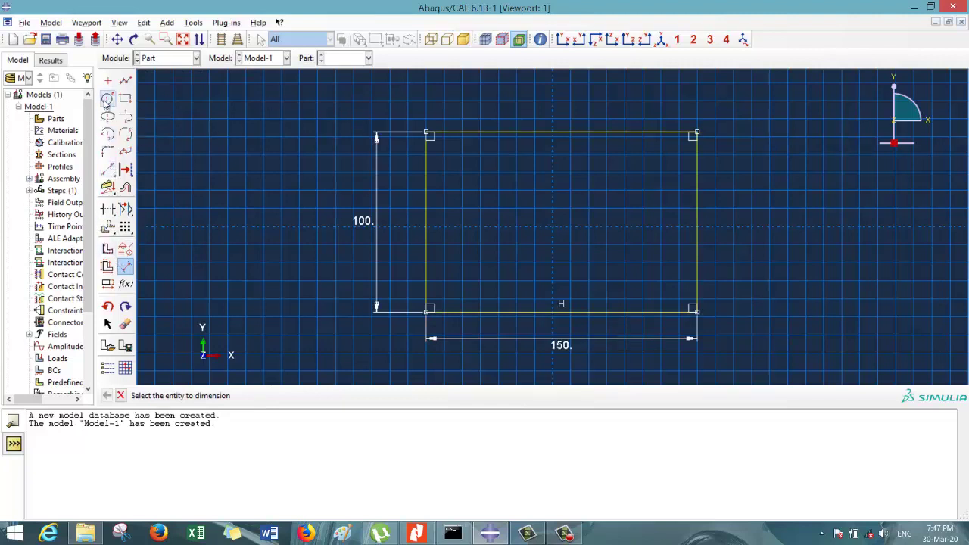
# Step: Fillet the rectangle's upper-left and lower-left corners with a radius of 20
pyautogui.click(108, 150)
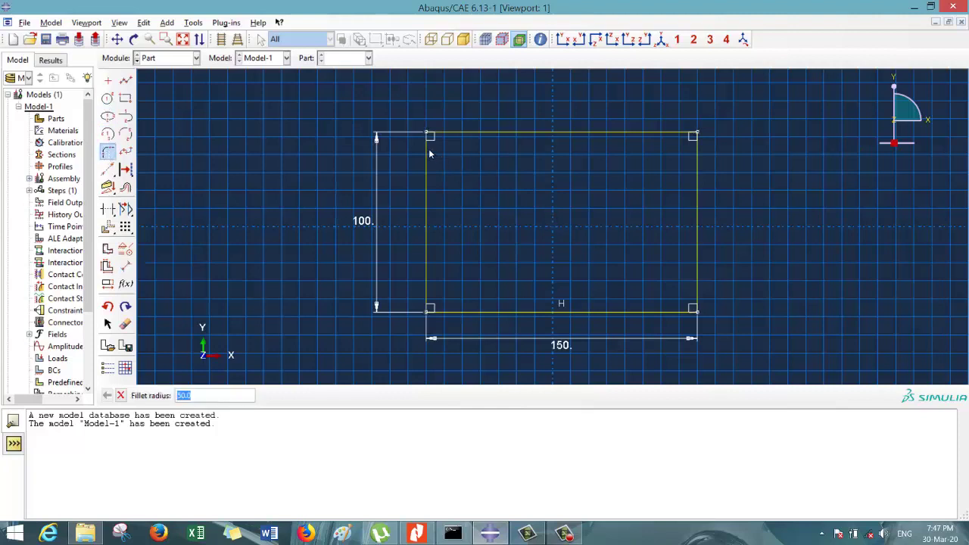
pyautogui.write('1')
pyautogui.press('Return')
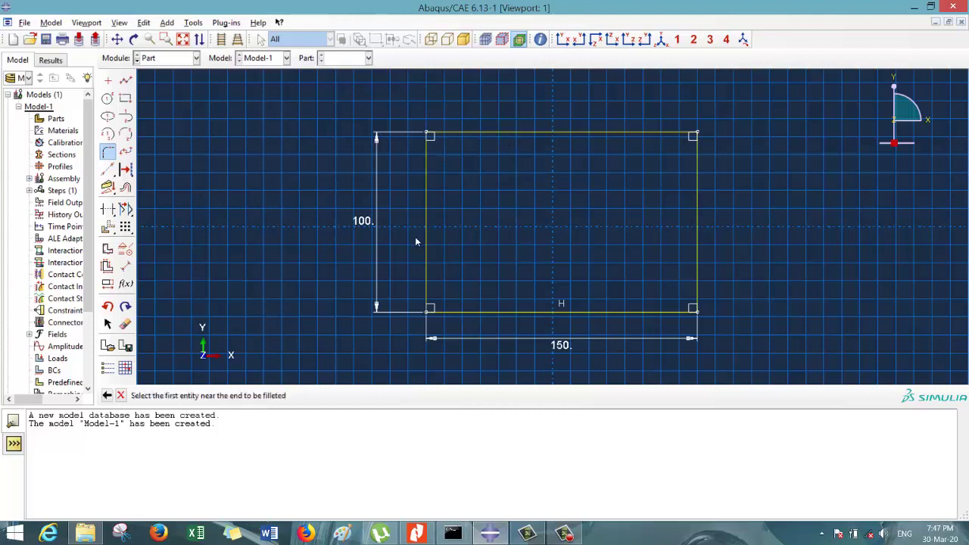
pyautogui.click(427, 162)
pyautogui.click(454, 134)
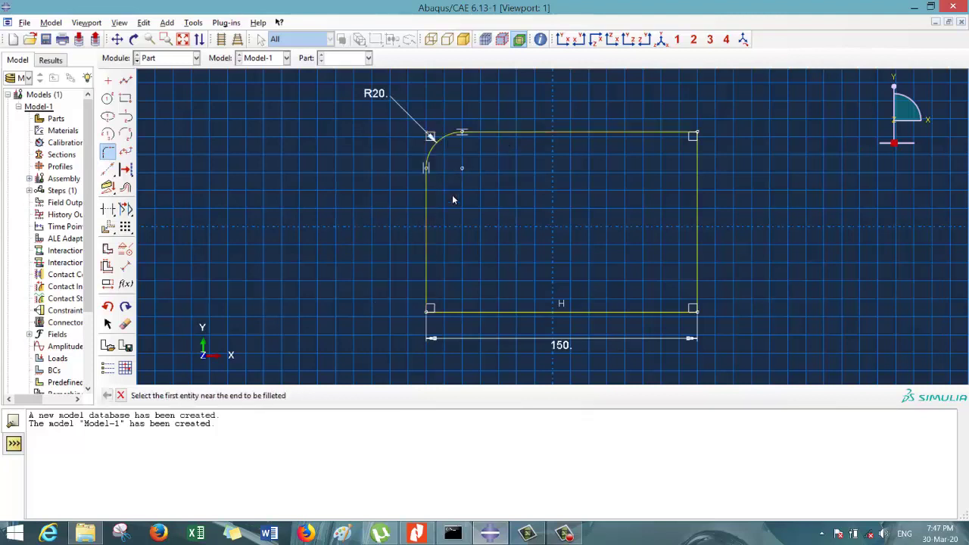
pyautogui.click(428, 291)
pyautogui.click(451, 306)
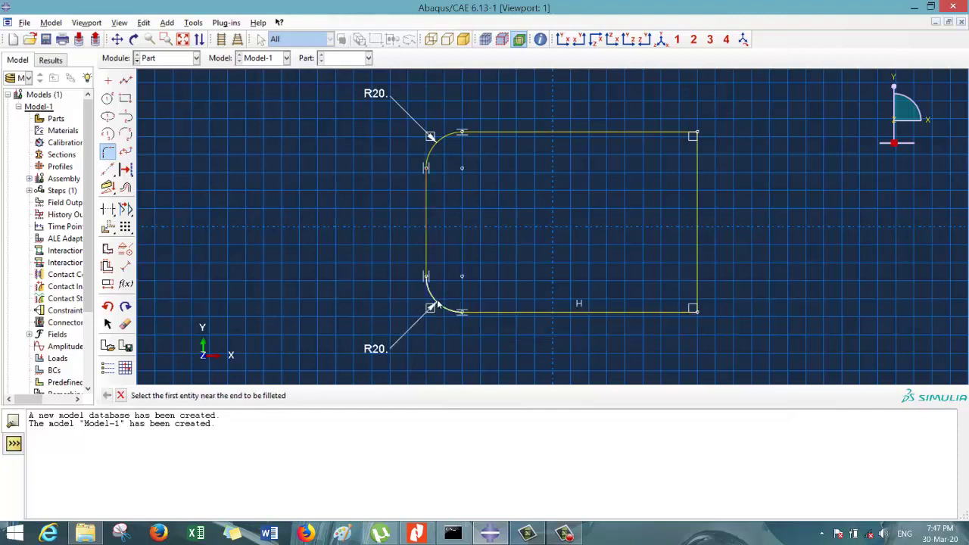
# Step: Fillet the rectangle's lower-right and upper-right corners with a radius of 50
pyautogui.click(108, 153)
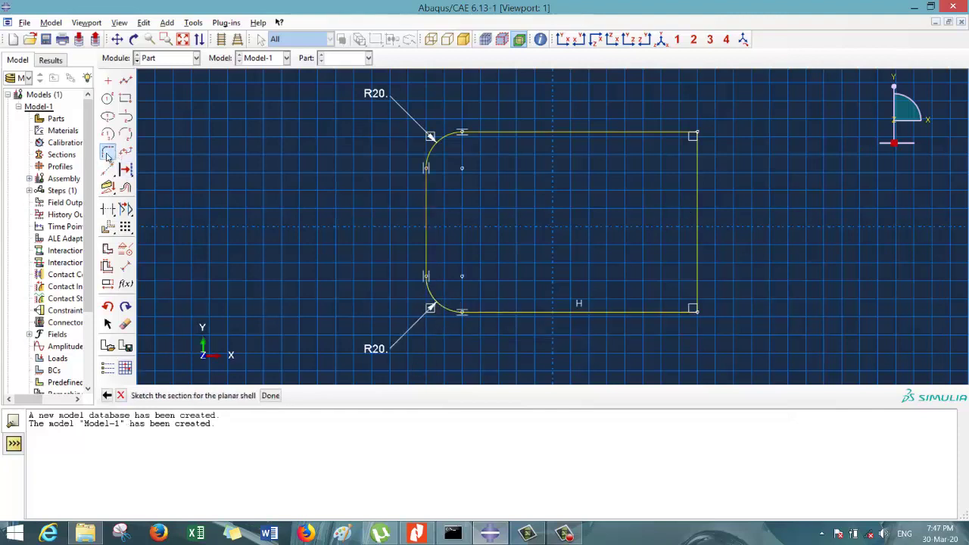
pyautogui.write('50')
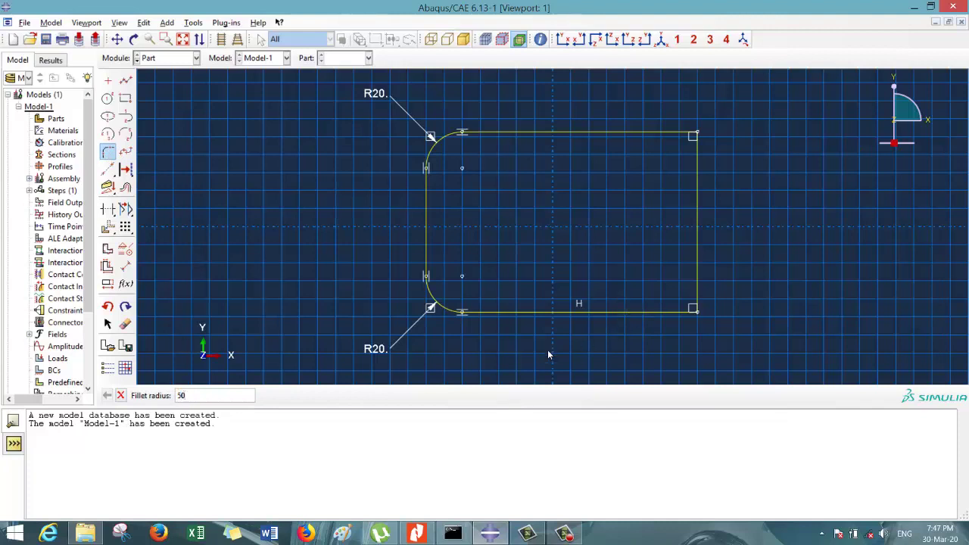
pyautogui.press('Return')
pyautogui.click(635, 312)
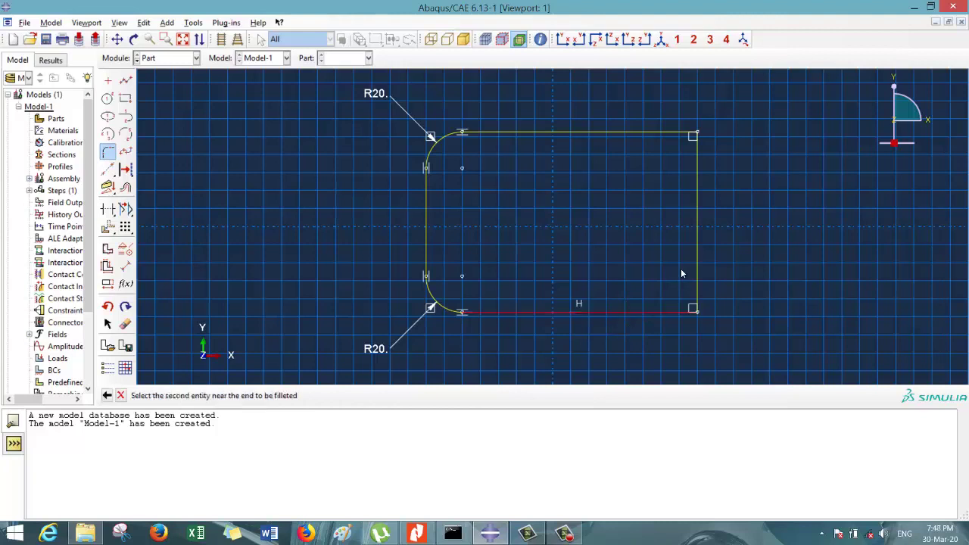
pyautogui.click(698, 266)
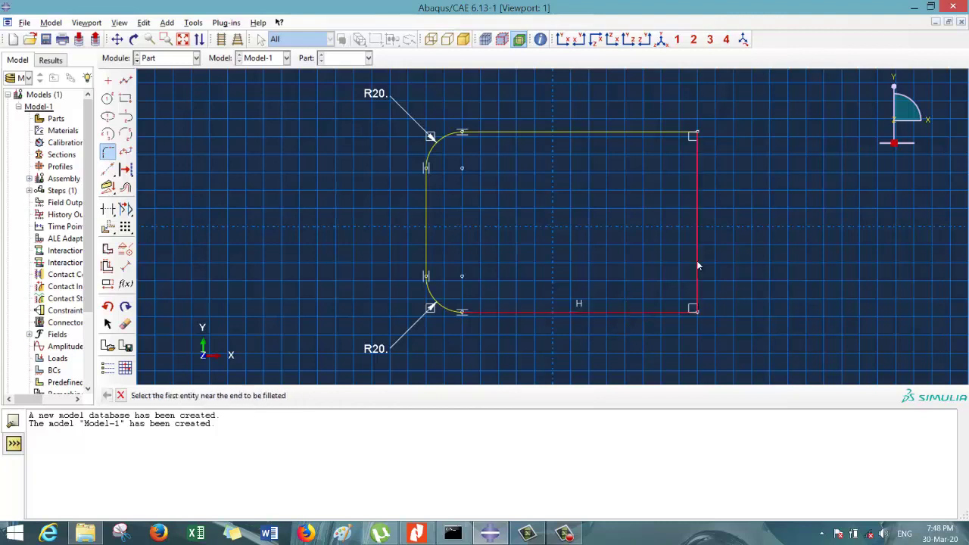
pyautogui.click(662, 134)
pyautogui.click(697, 178)
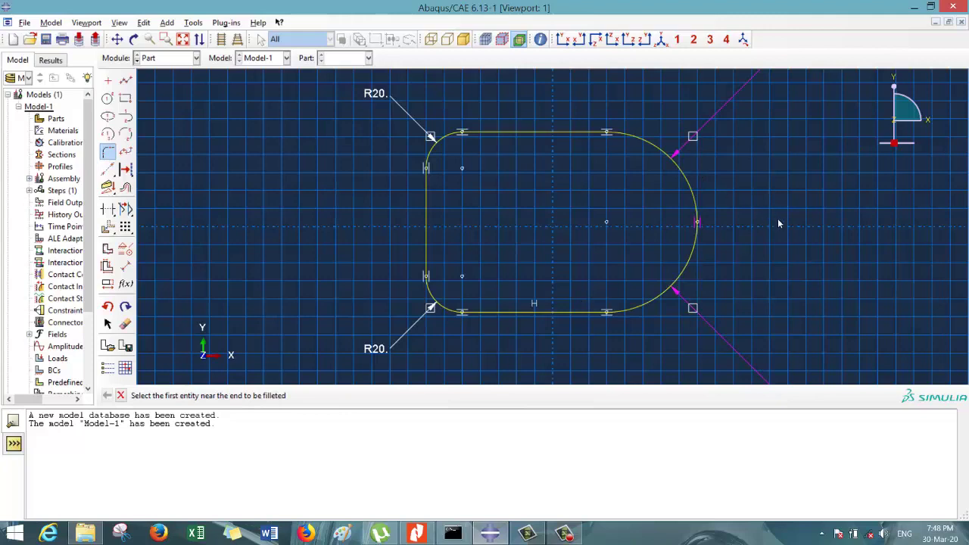
pyautogui.scroll(-3, 782, 256)
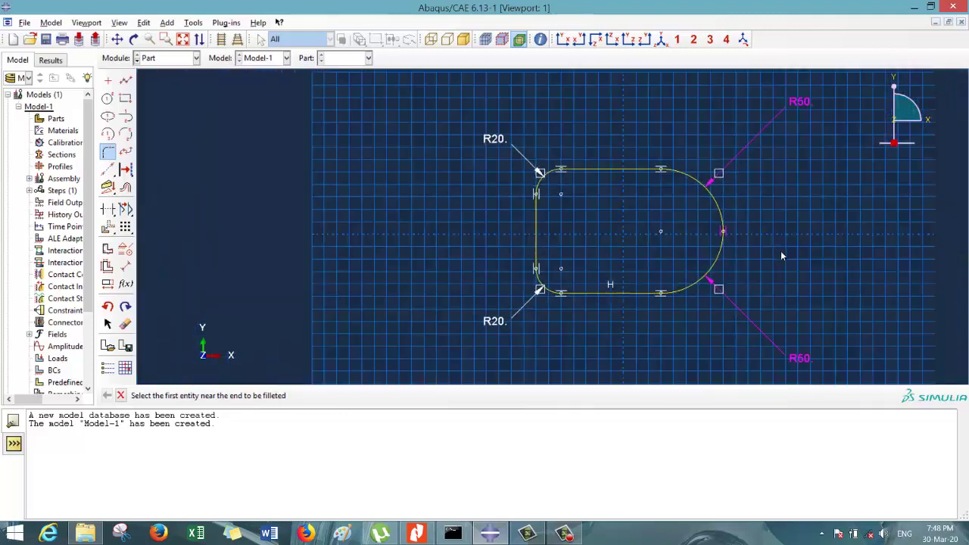
pyautogui.click(107, 151)
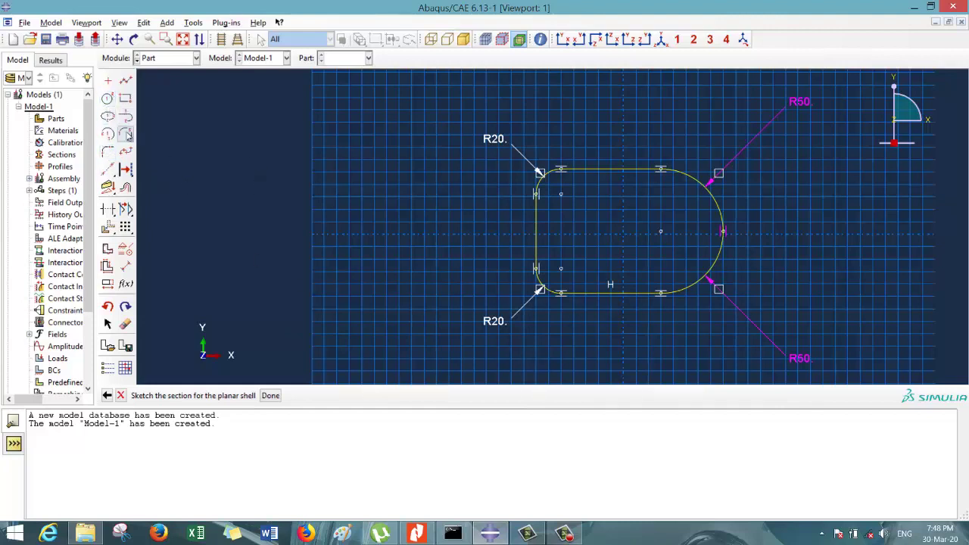
# Step: Sketch circles of about radius 10 at the two R20 fillet centres and one of about radius 20 at the R50 fillet centre
pyautogui.click(108, 99)
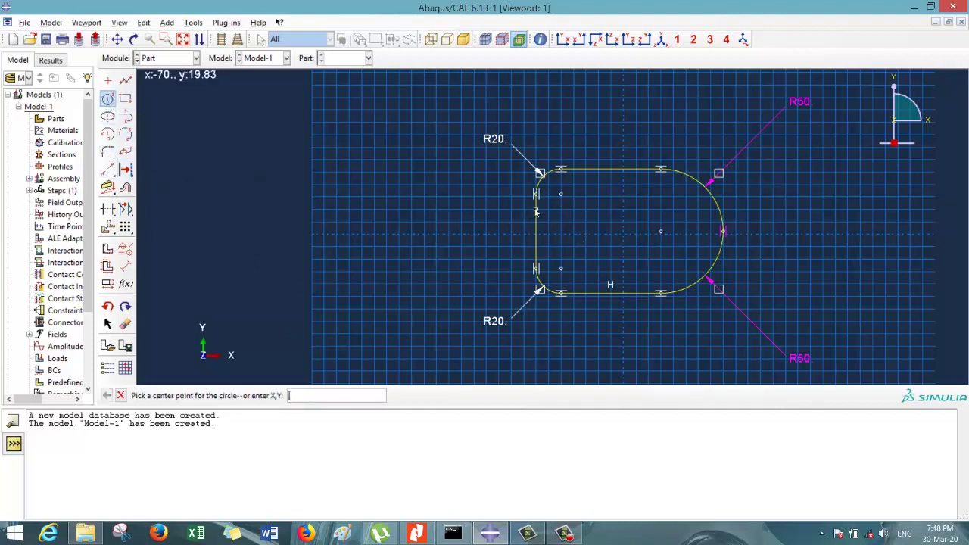
pyautogui.click(561, 196)
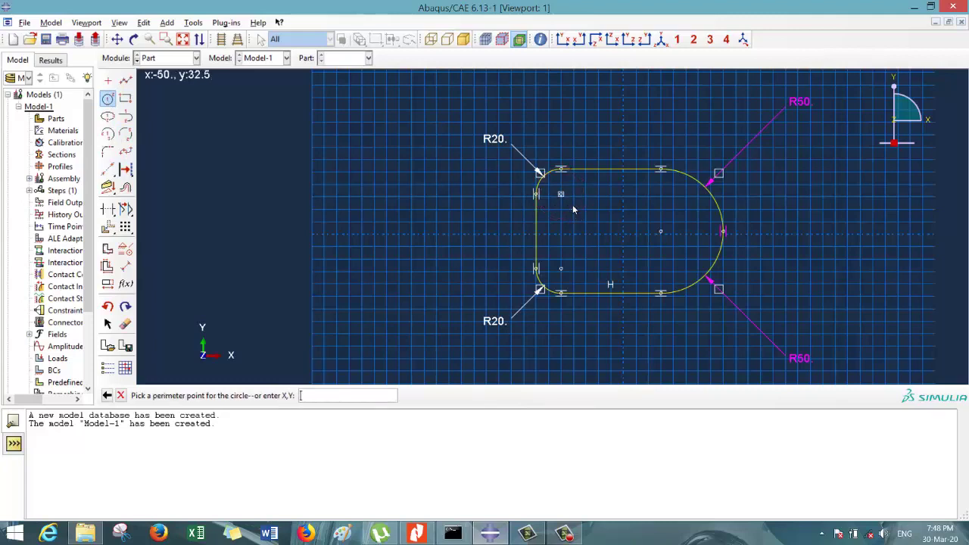
pyautogui.scroll(2, 573, 212)
pyautogui.scroll(3, 575, 216)
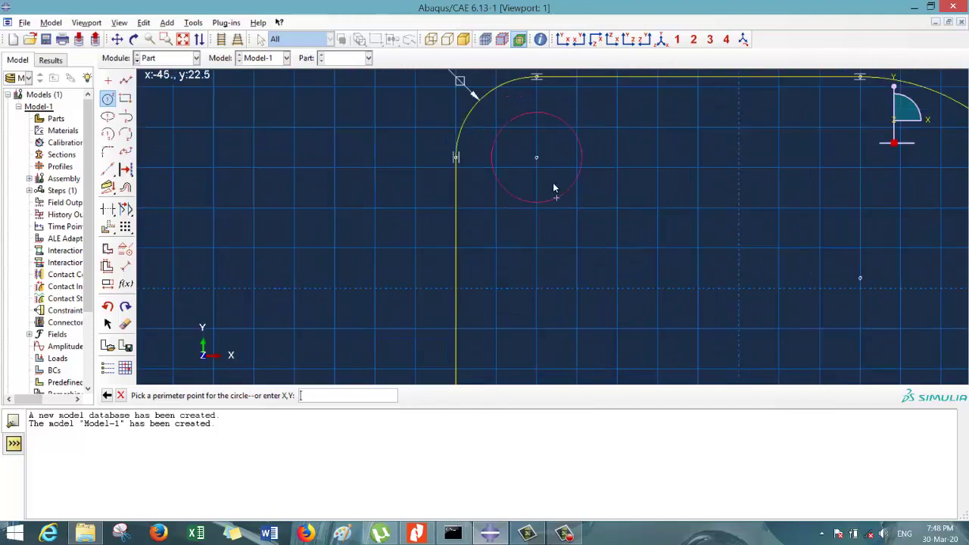
pyautogui.click(566, 188)
pyautogui.scroll(-3, 591, 218)
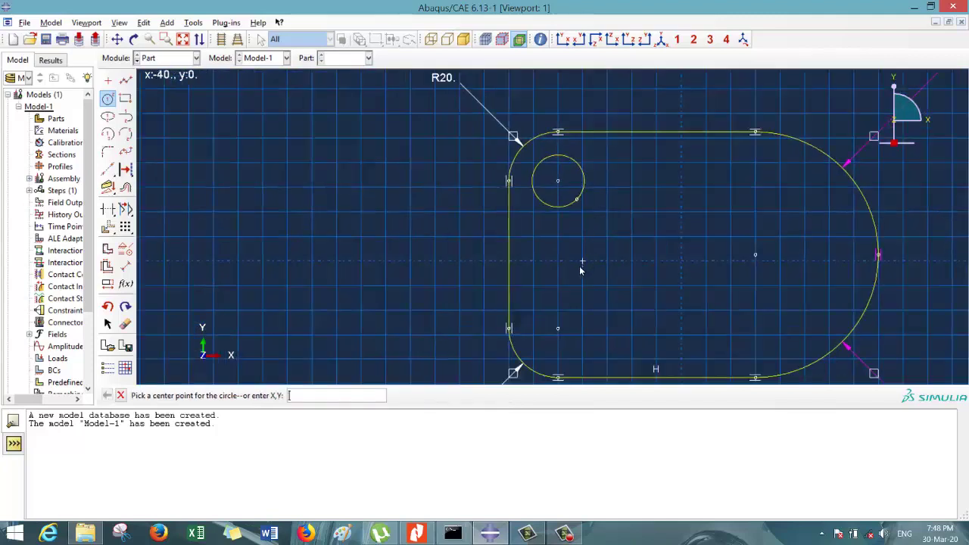
pyautogui.click(558, 329)
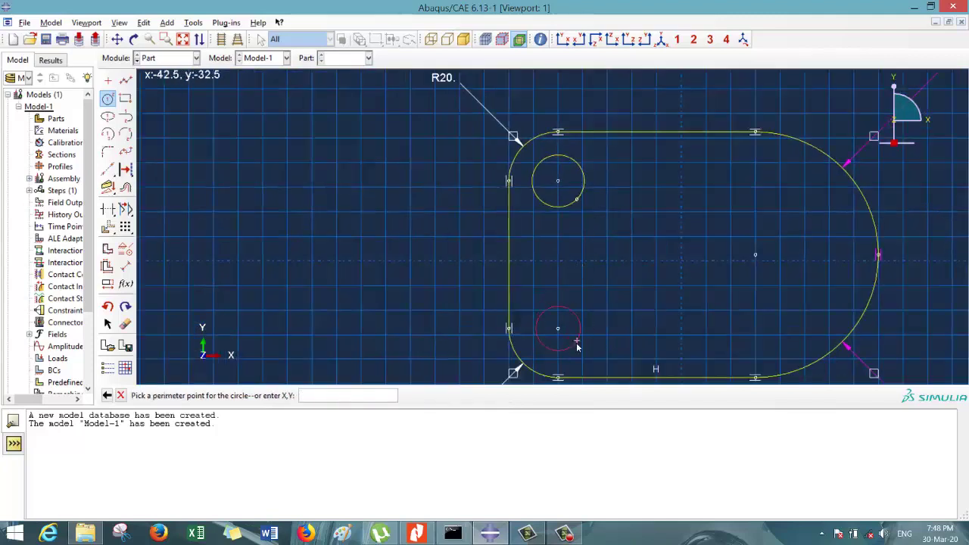
pyautogui.click(583, 330)
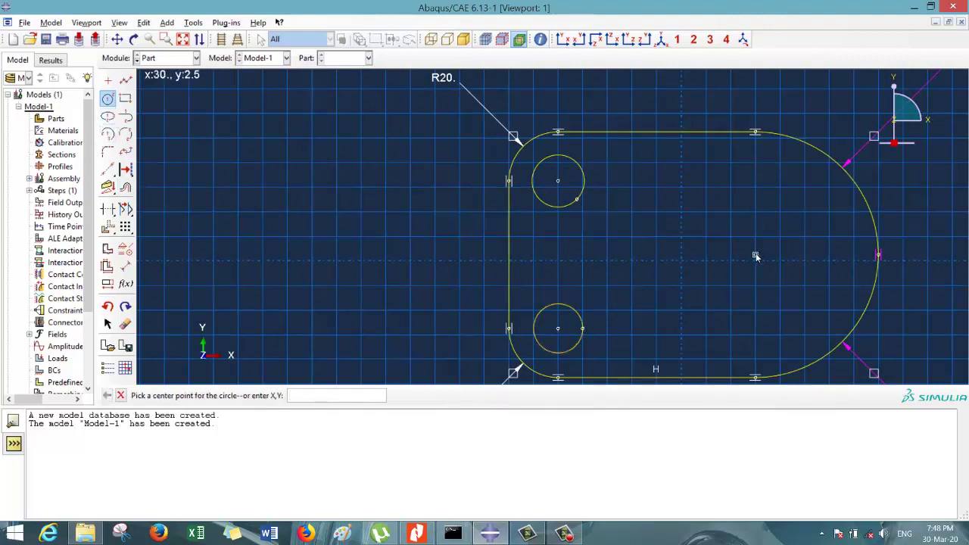
pyautogui.click(755, 255)
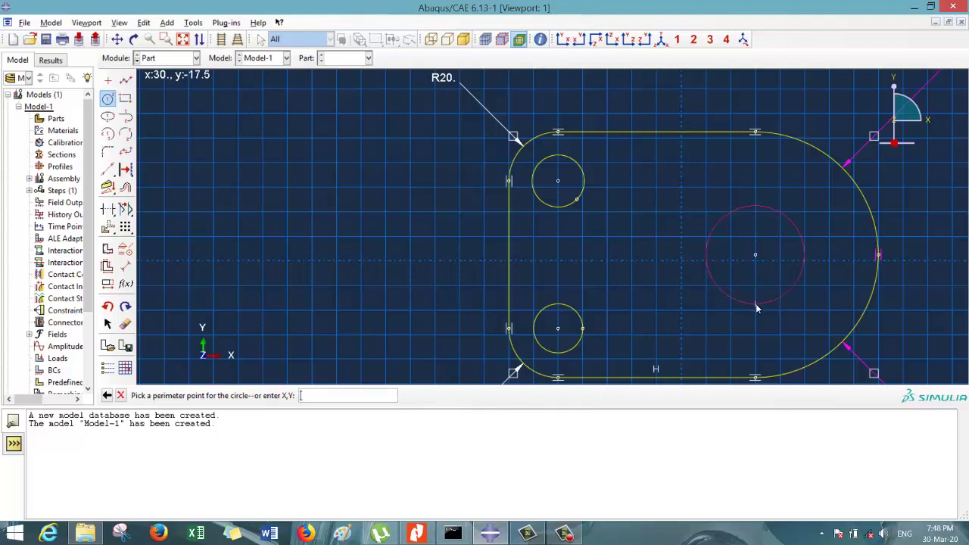
pyautogui.click(755, 304)
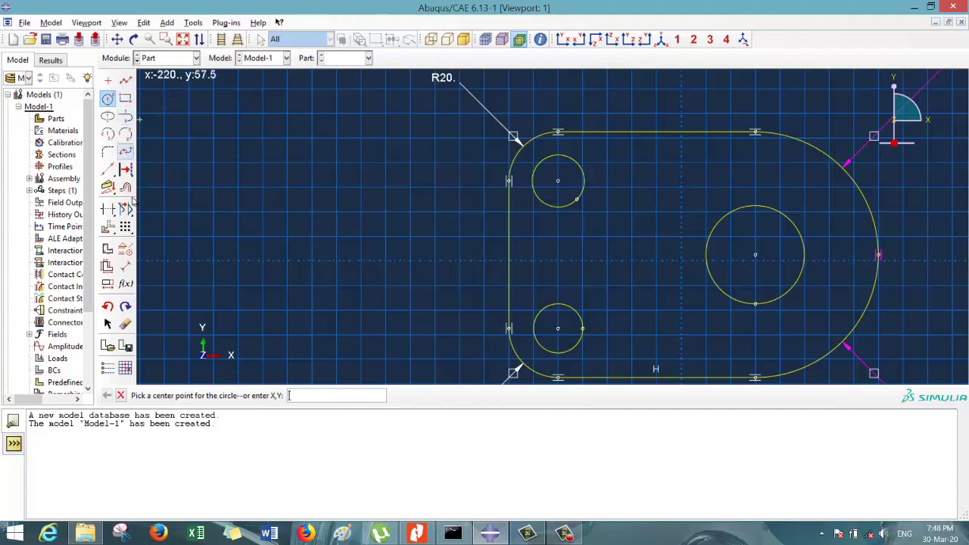
# Step: Dimension the upper-left circle and set its radius to 10
pyautogui.click(126, 267)
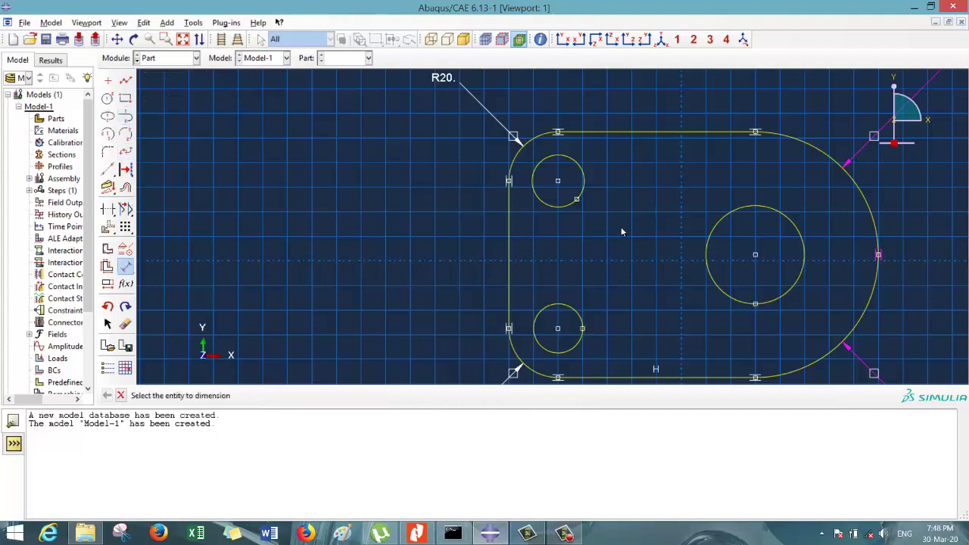
pyautogui.click(584, 183)
pyautogui.click(631, 185)
pyautogui.press('BackSpace')
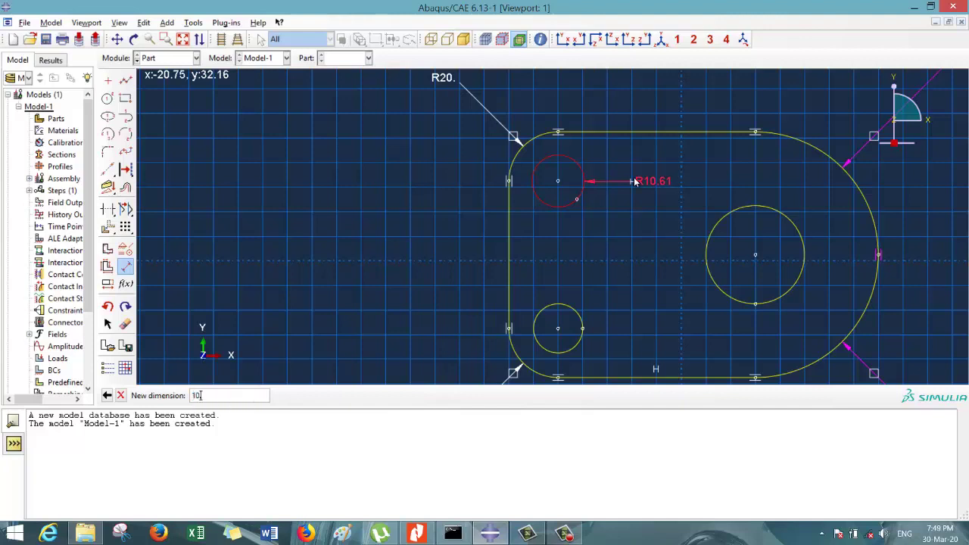
pyautogui.press('Return')
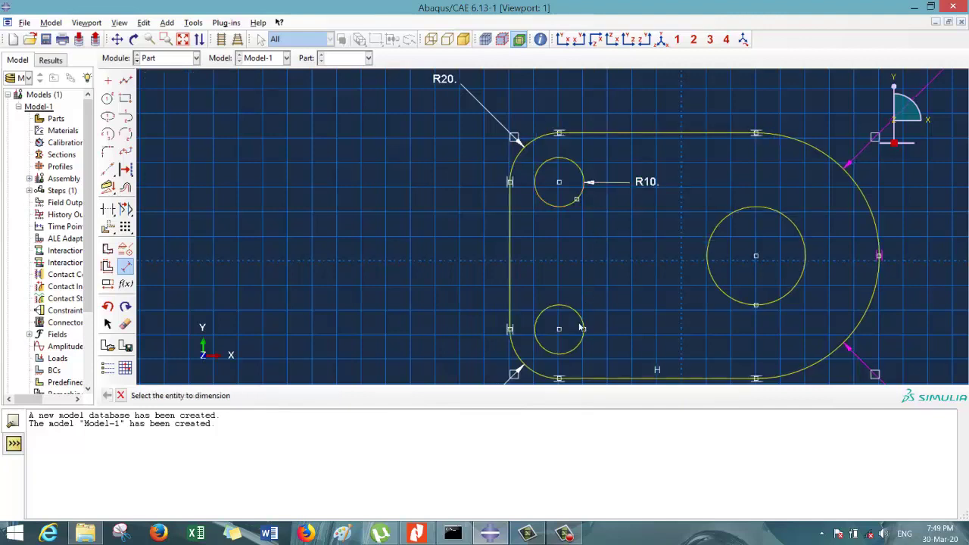
# Step: Dimension the lower-left circle with a radius of 10
pyautogui.click(577, 350)
pyautogui.click(615, 286)
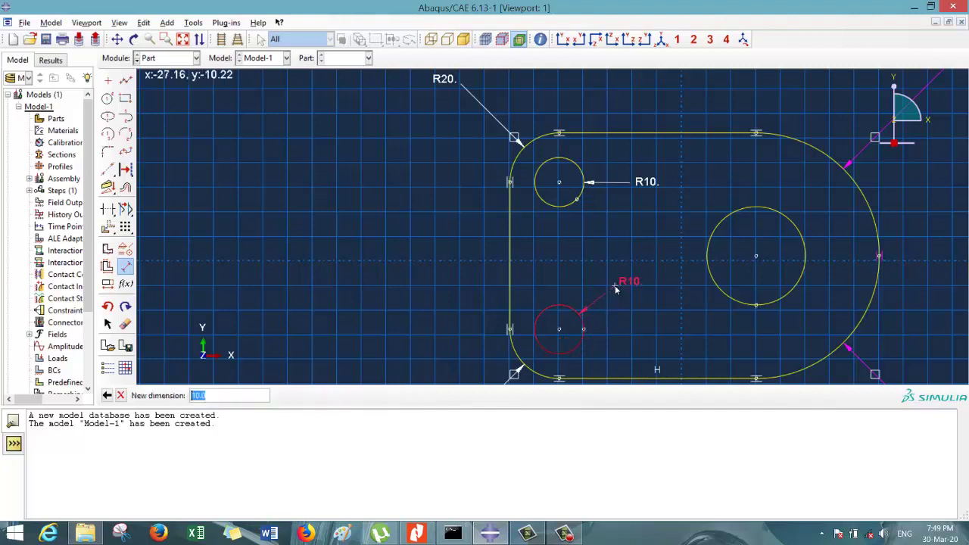
pyautogui.press('BackSpace')
pyautogui.press('Return')
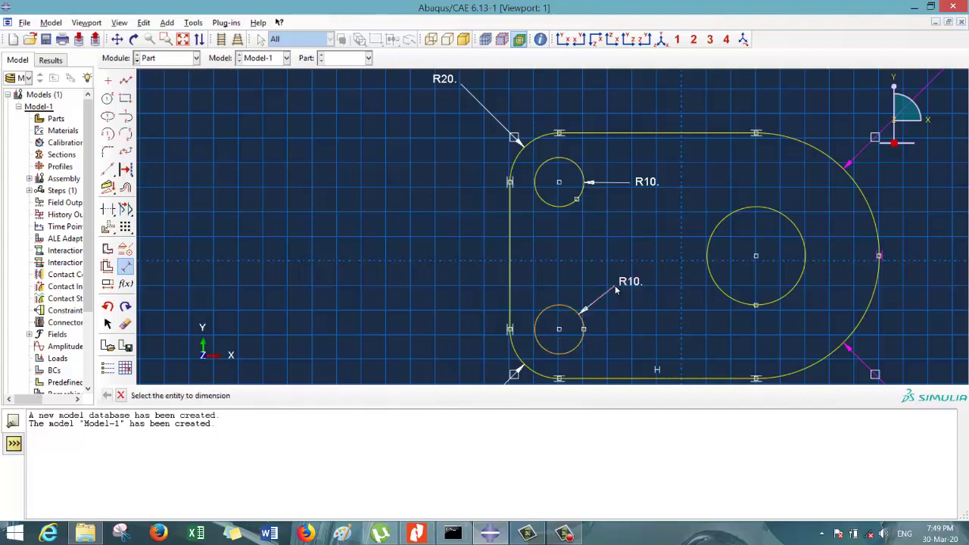
# Step: Dimension the large circle at the R50 fillet centre and set its radius to 30
pyautogui.click(706, 293)
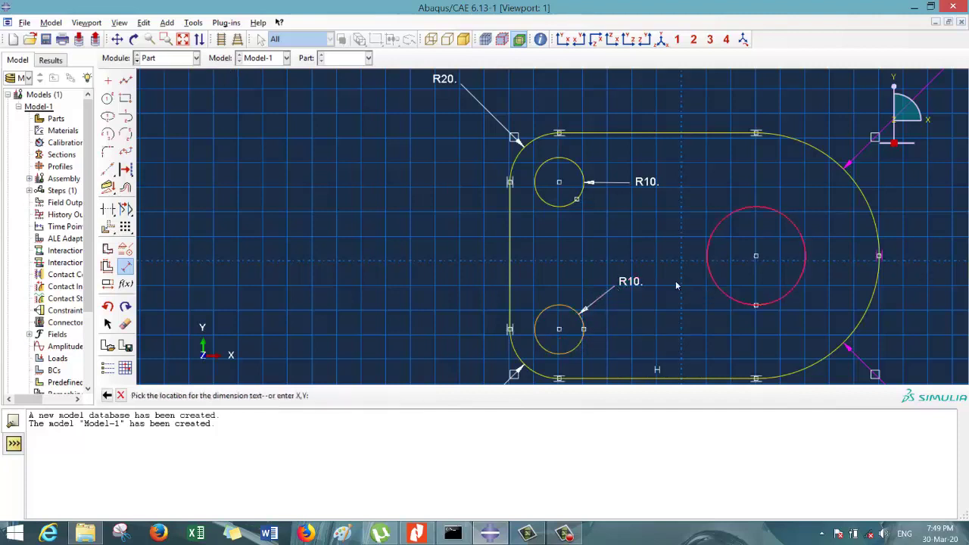
pyautogui.click(654, 252)
pyautogui.write('30')
pyautogui.press('Return')
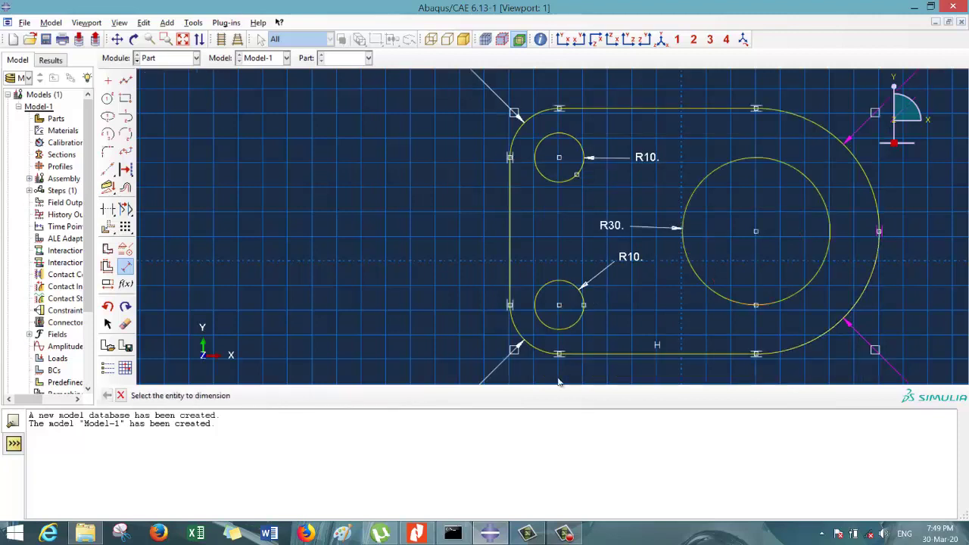
pyautogui.scroll(-3, 609, 271)
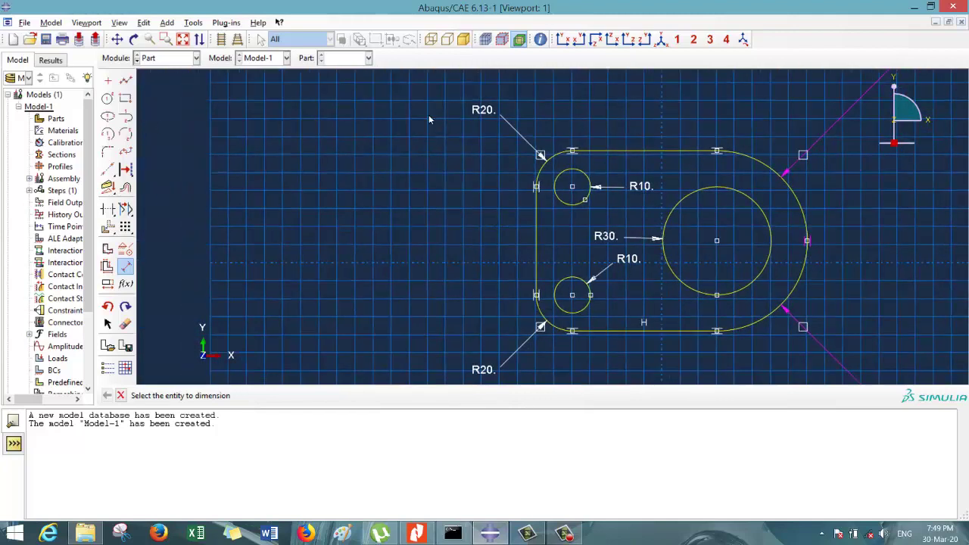
# Step: Finish the sketch to generate the planar shell part with its three holes
pyautogui.click(125, 324)
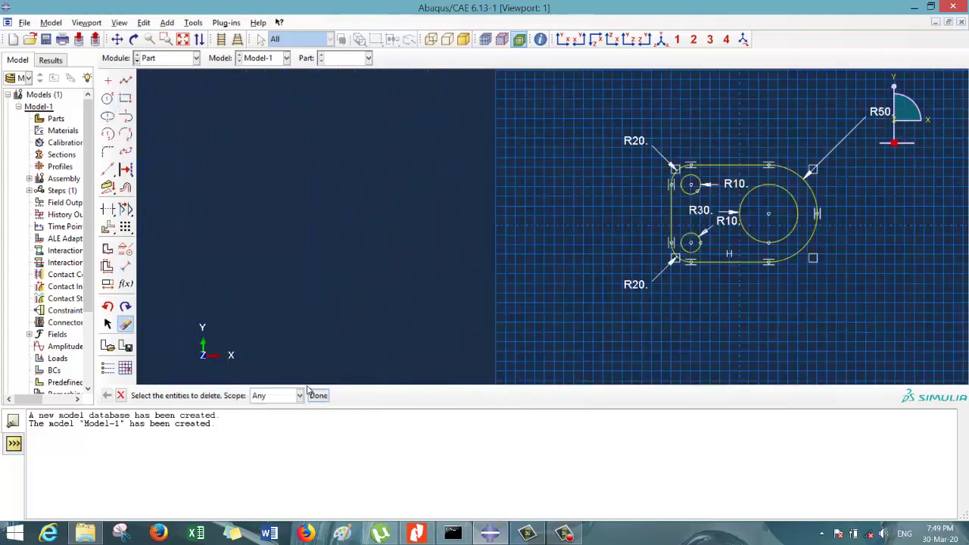
pyautogui.click(319, 396)
pyautogui.click(270, 396)
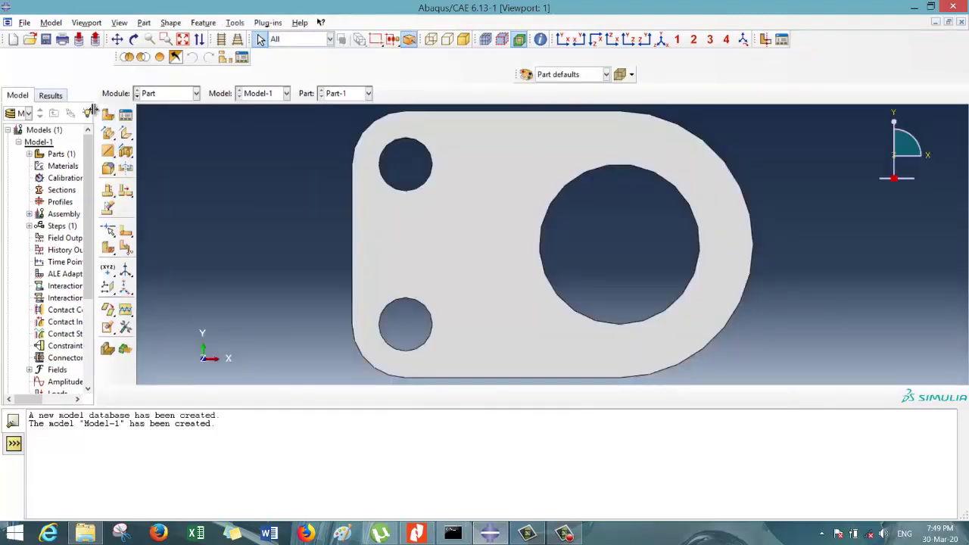
# Step: In the Property module, create a material named Steel1 and add Elastic behavior to it
pyautogui.click(159, 96)
pyautogui.click(160, 119)
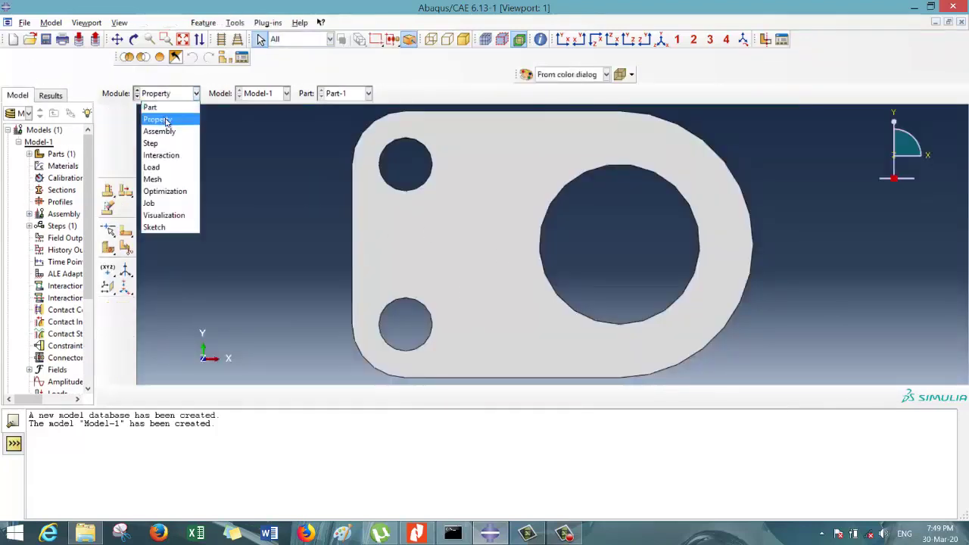
pyautogui.click(107, 117)
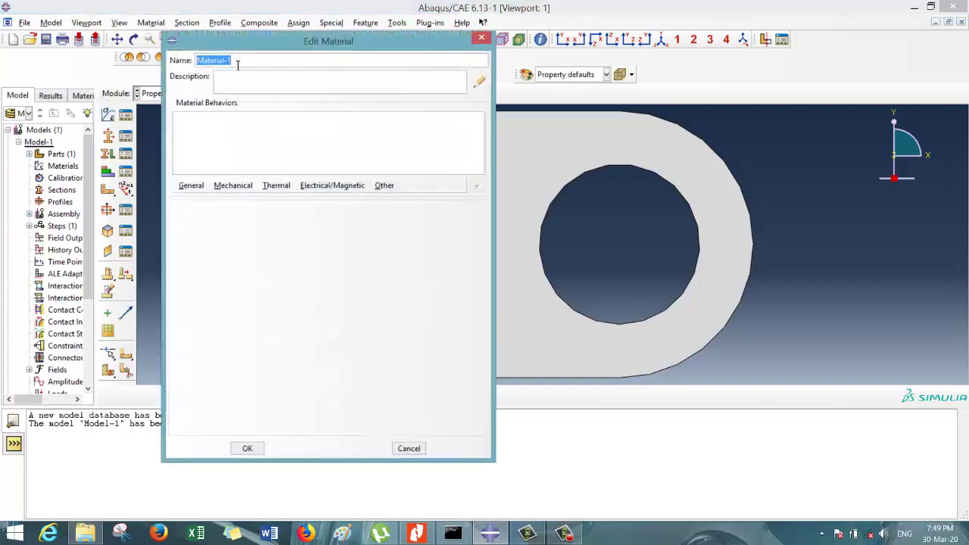
pyautogui.write('Steel1')
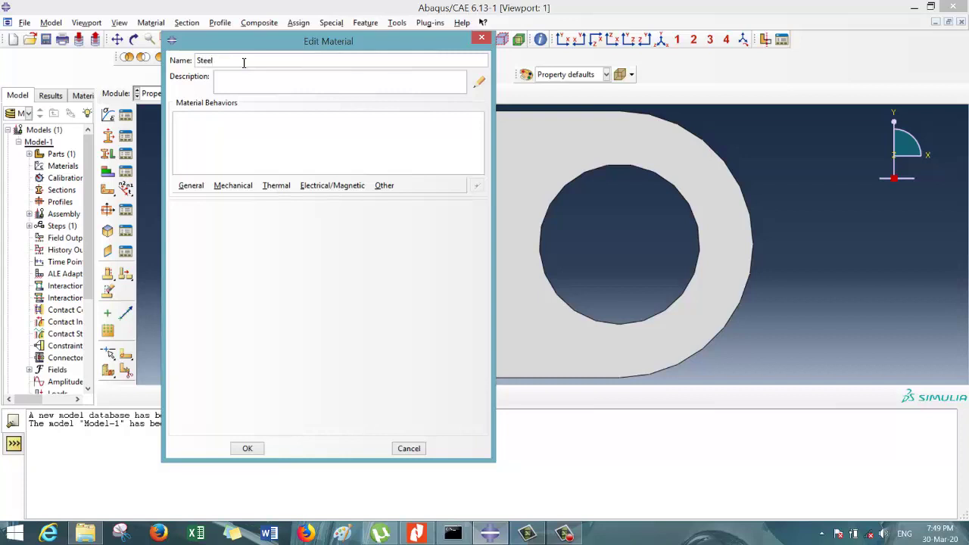
pyautogui.click(235, 186)
pyautogui.moveTo(249, 201)
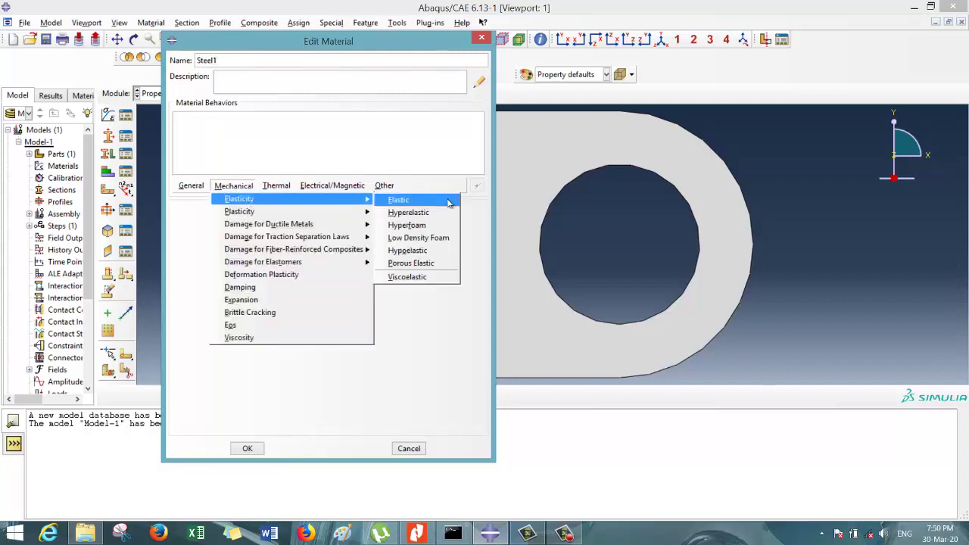
pyautogui.click(453, 201)
# Step: Set Steel1's Young's modulus to 2.1e5 and Poisson's ratio to the lab record's 0.3, and save the material
pyautogui.click(203, 358)
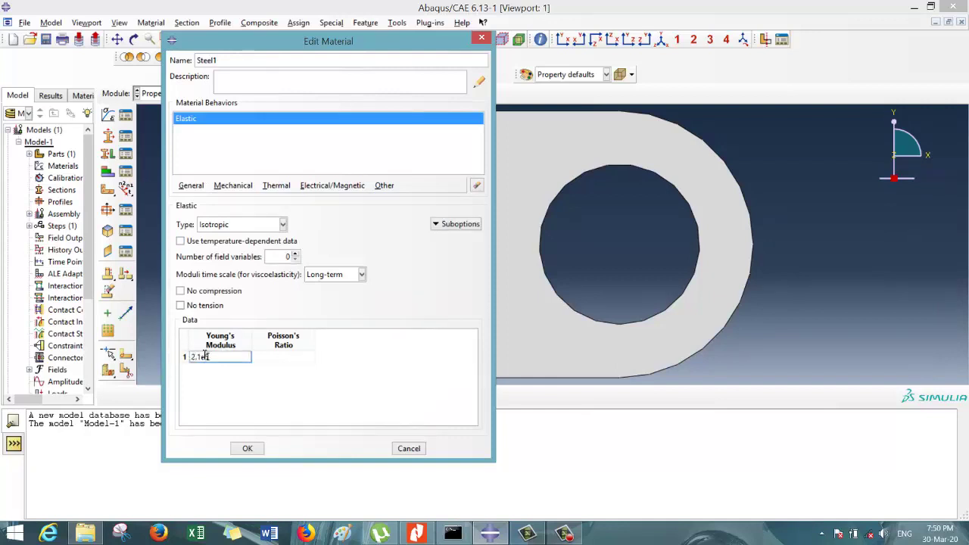
pyautogui.write('2.1e5')
pyautogui.click(288, 358)
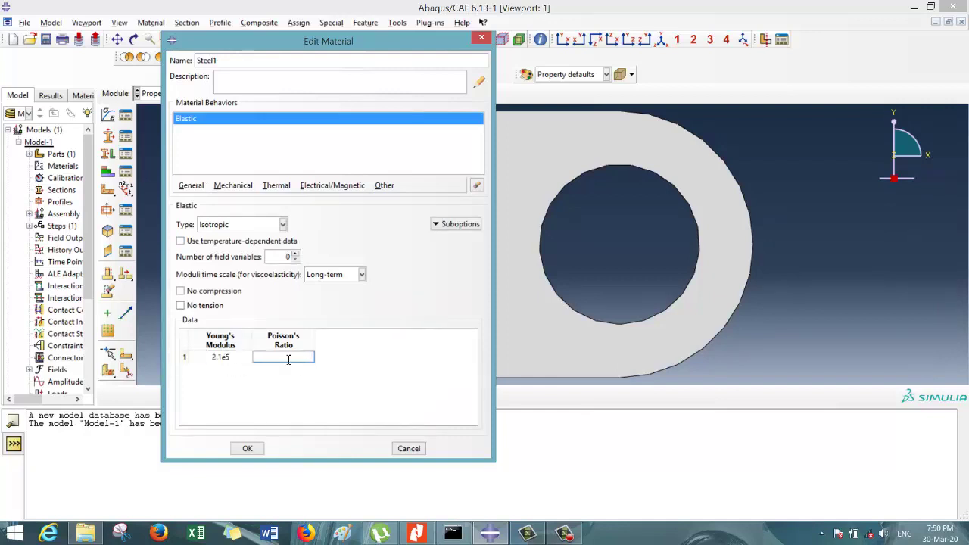
pyautogui.click(248, 449)
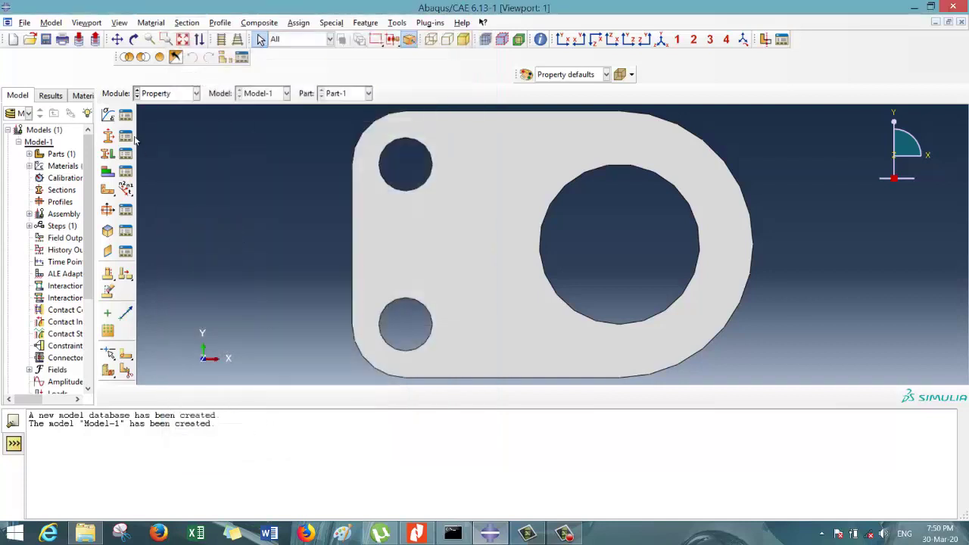
# Step: Create a solid homogeneous section using Steel1 with a plane stress/strain thickness of 5
pyautogui.click(108, 137)
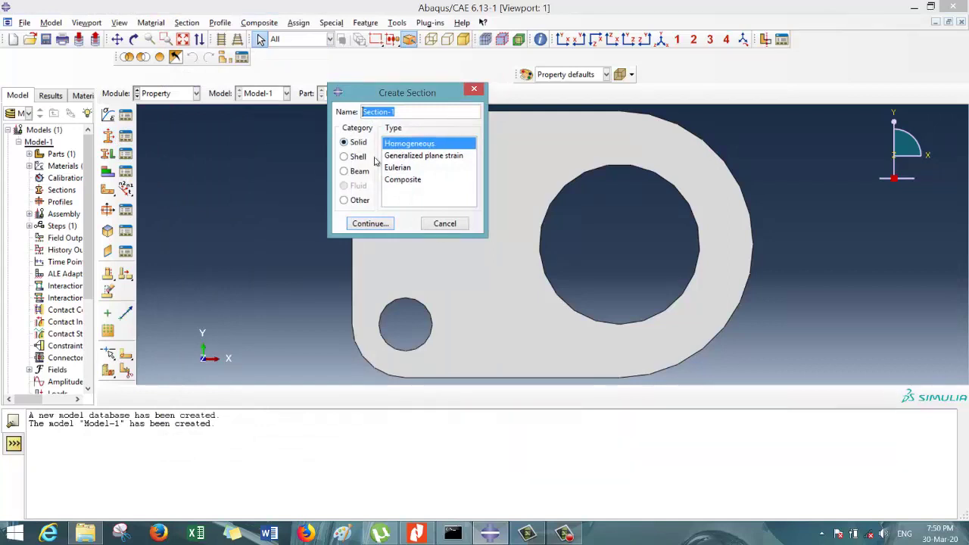
pyautogui.click(369, 224)
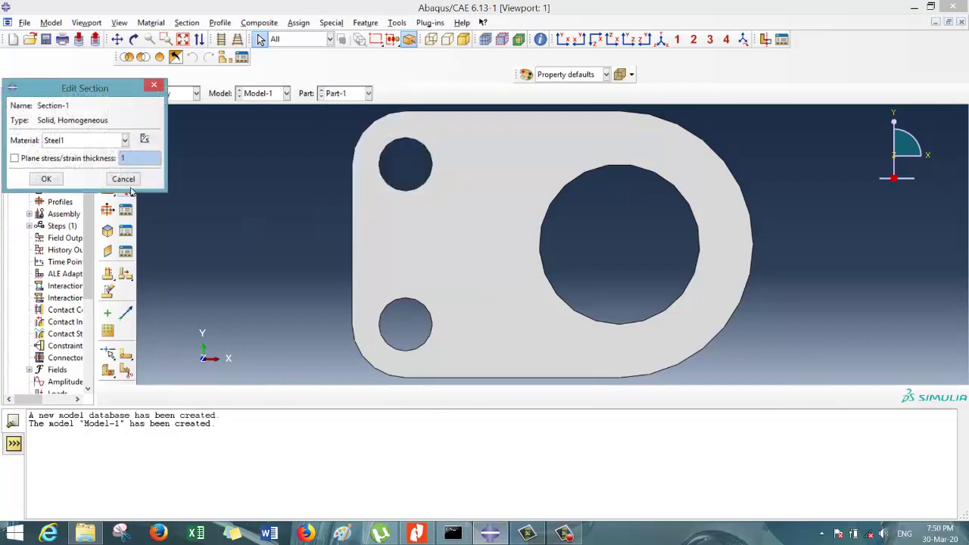
pyautogui.click(14, 159)
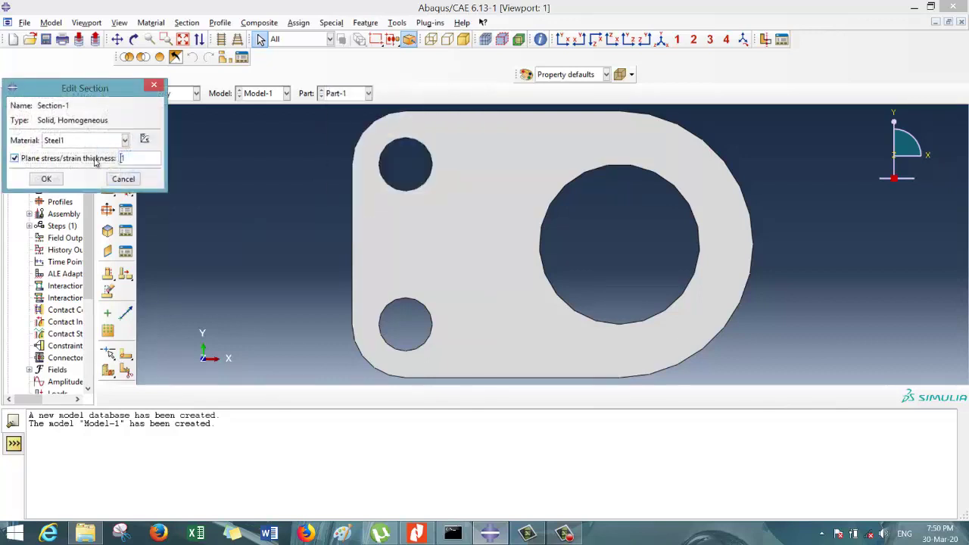
pyautogui.doubleClick(125, 157)
pyautogui.write('5')
pyautogui.click(46, 180)
# Step: Assign Section-1 to the whole bracket face, taking the thickness from the section
pyautogui.click(108, 154)
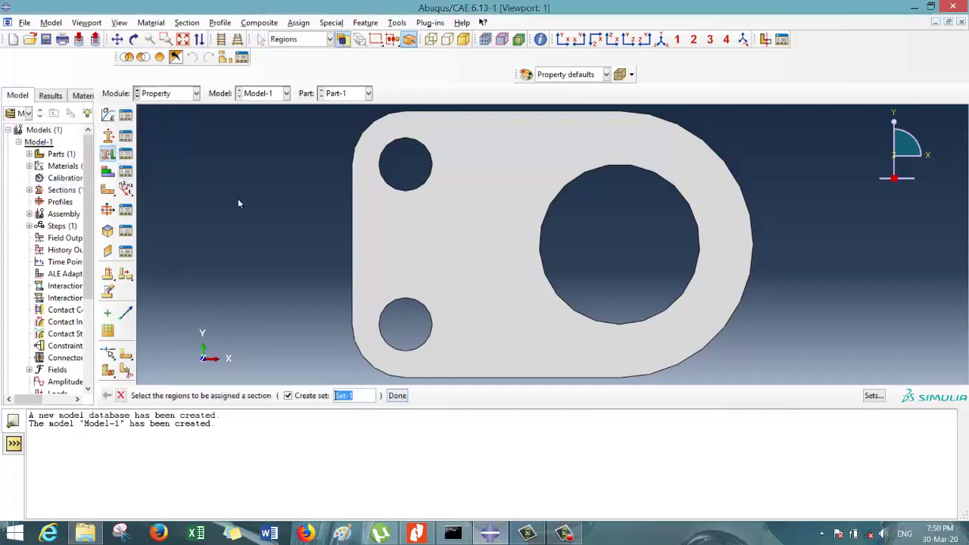
pyautogui.click(438, 248)
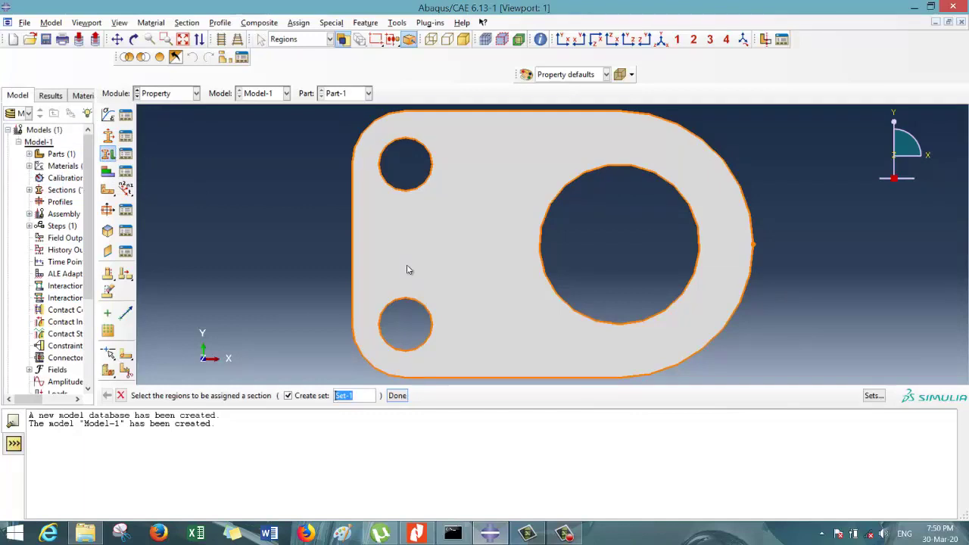
pyautogui.click(407, 270)
pyautogui.click(396, 396)
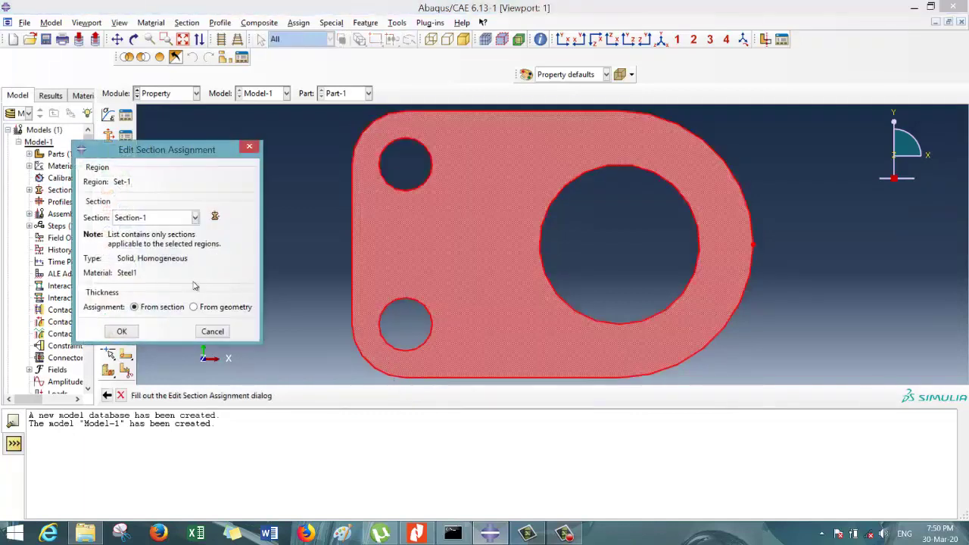
pyautogui.click(121, 331)
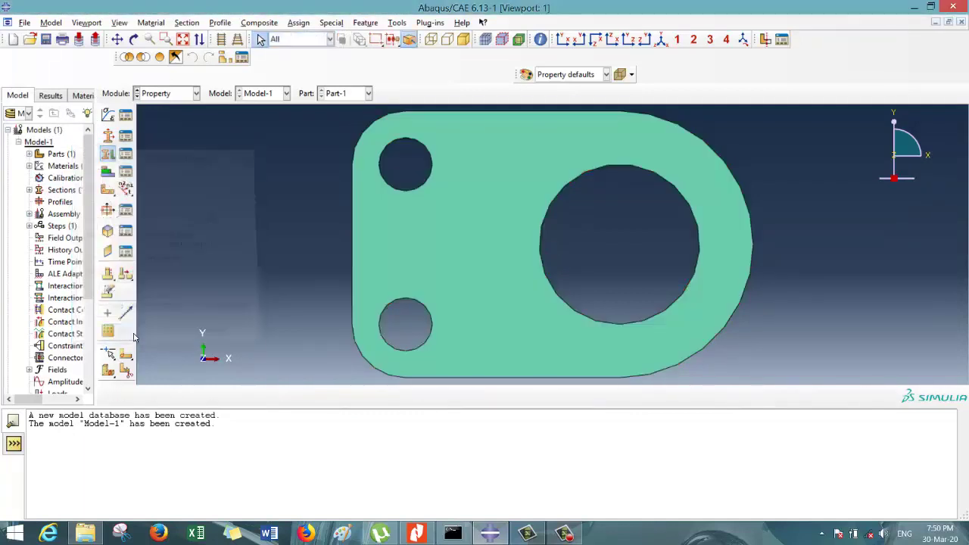
# Step: In the Assembly module, create an independent instance of Part-1
pyautogui.click(174, 94)
pyautogui.click(176, 130)
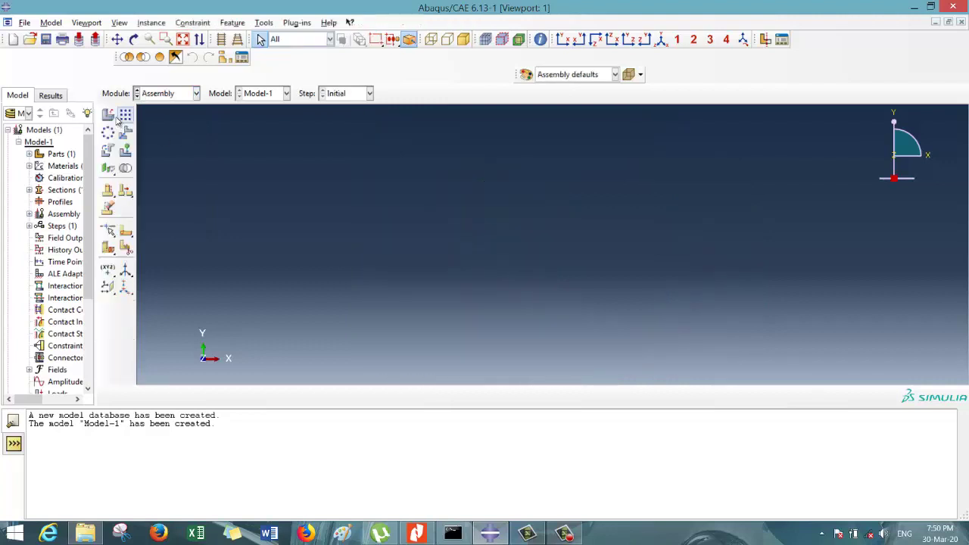
pyautogui.click(111, 116)
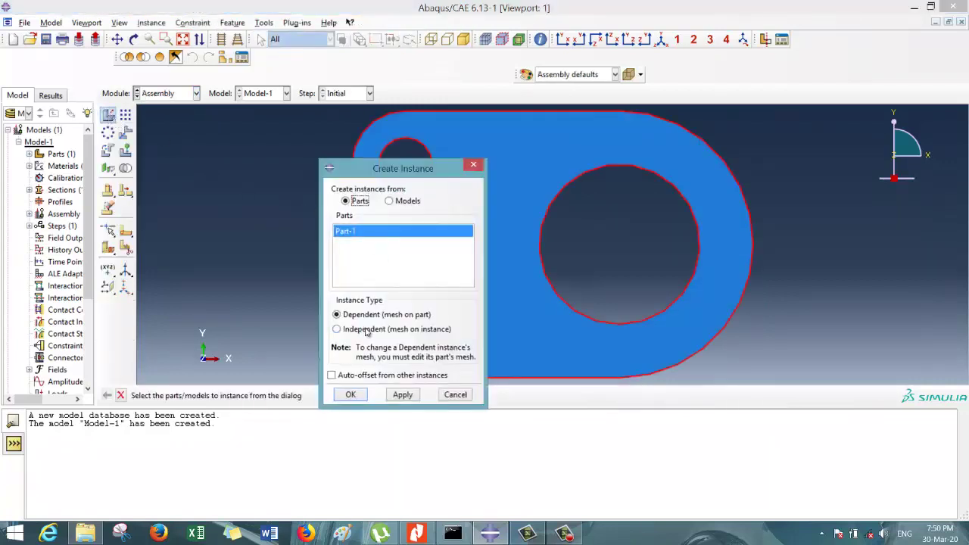
pyautogui.click(366, 332)
pyautogui.click(350, 394)
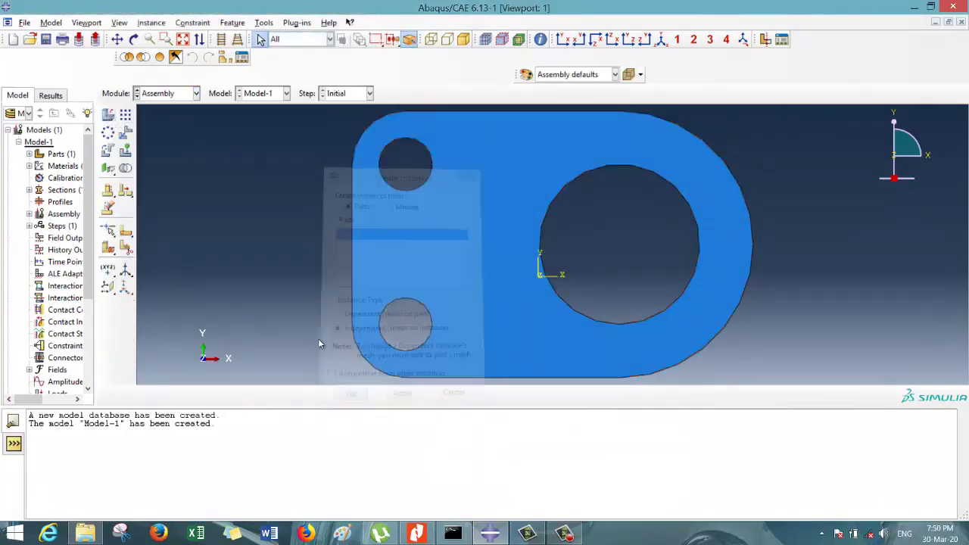
# Step: In the Step module, create a Static, General step after Initial with the default settings
pyautogui.click(167, 94)
pyautogui.click(170, 139)
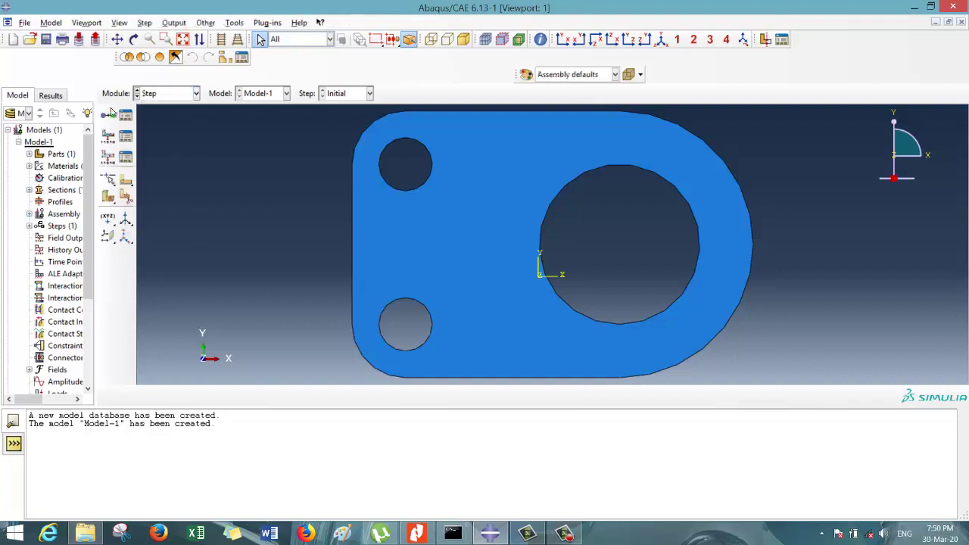
pyautogui.click(109, 114)
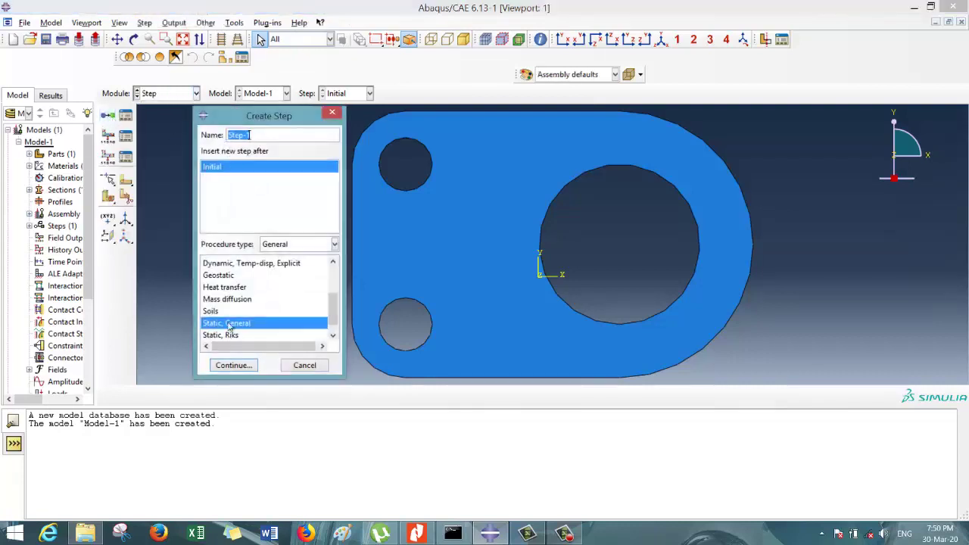
pyautogui.click(233, 365)
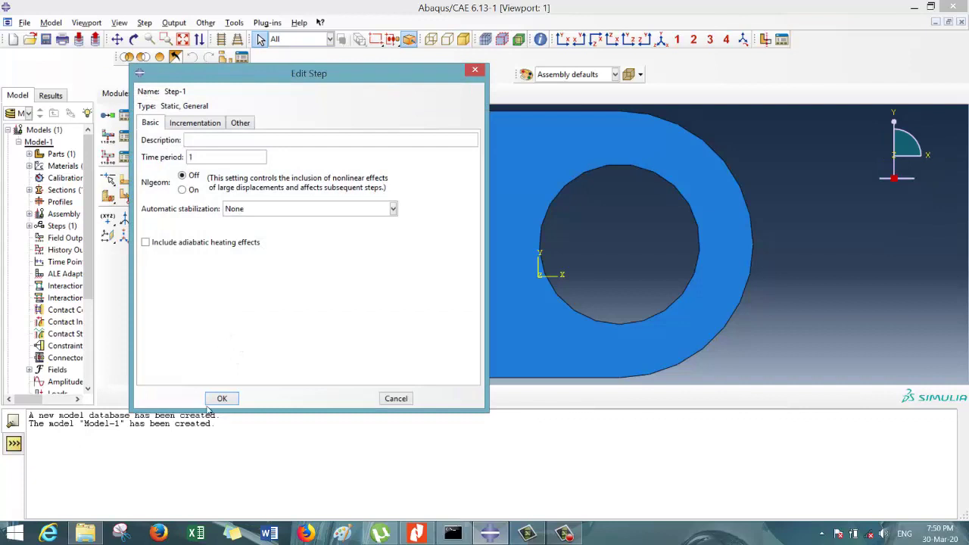
pyautogui.click(219, 400)
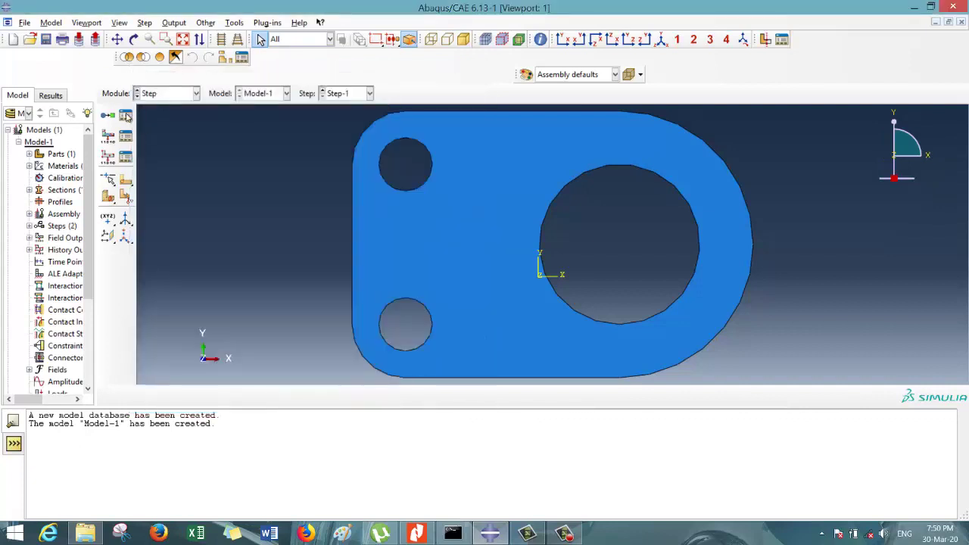
# Step: Start a field output request for Step-1, check the required results in the Nitro Pro lab record, and select MISES, Mises equivalent stress
pyautogui.click(109, 136)
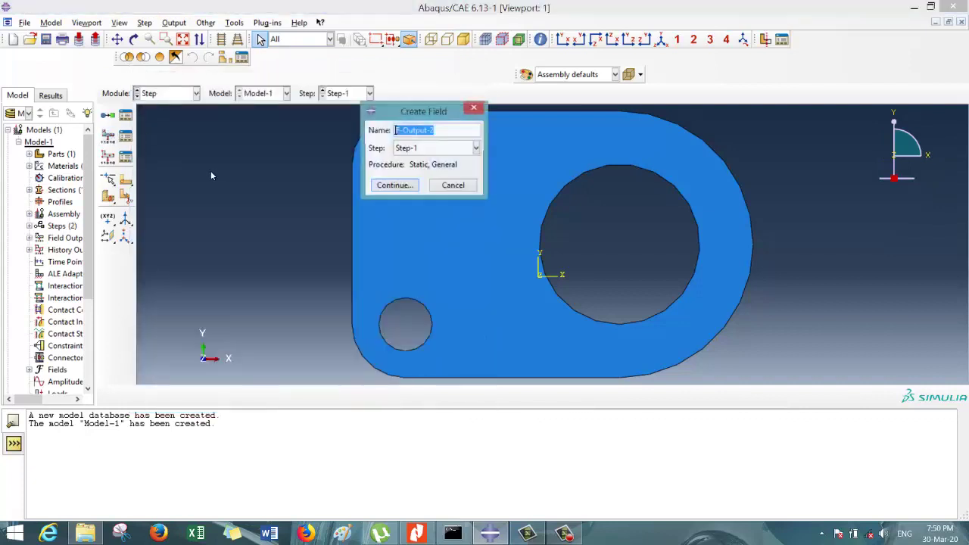
pyautogui.click(395, 185)
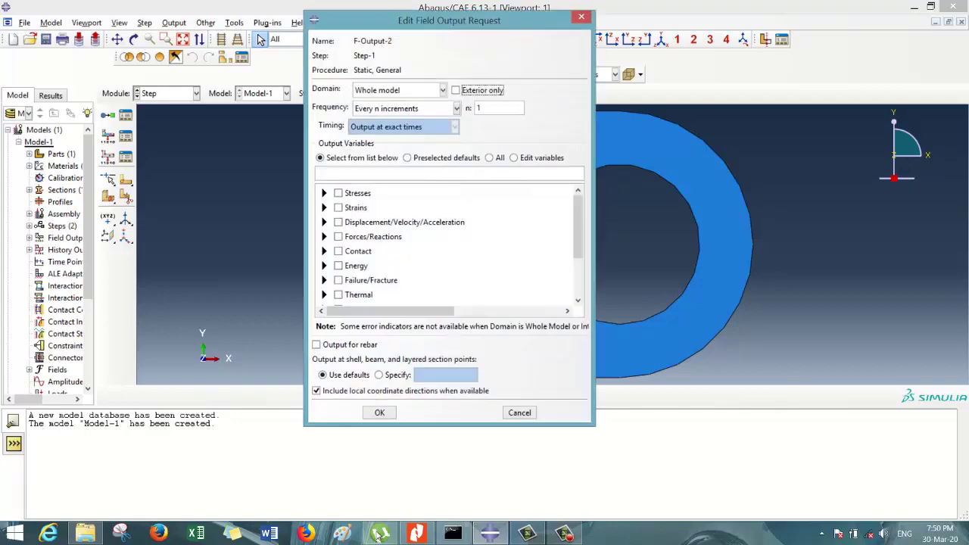
pyautogui.click(415, 533)
pyautogui.scroll(-5, 374, 327)
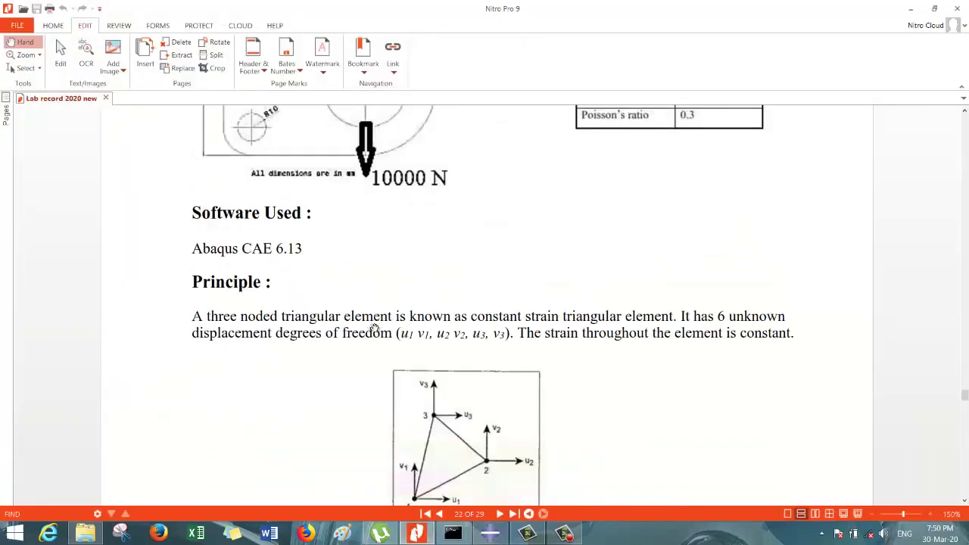
pyautogui.scroll(-15, 374, 327)
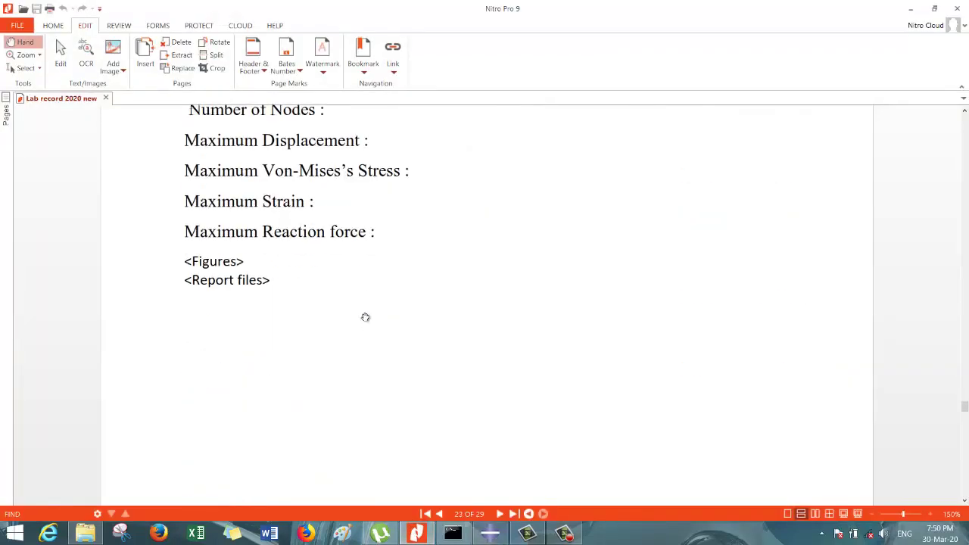
pyautogui.scroll(2, 365, 316)
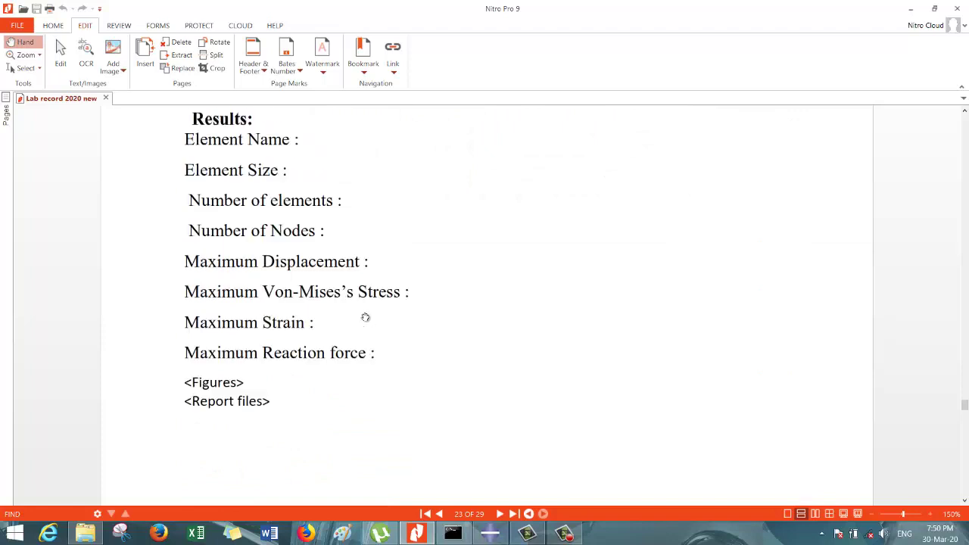
pyautogui.click(490, 534)
pyautogui.click(325, 193)
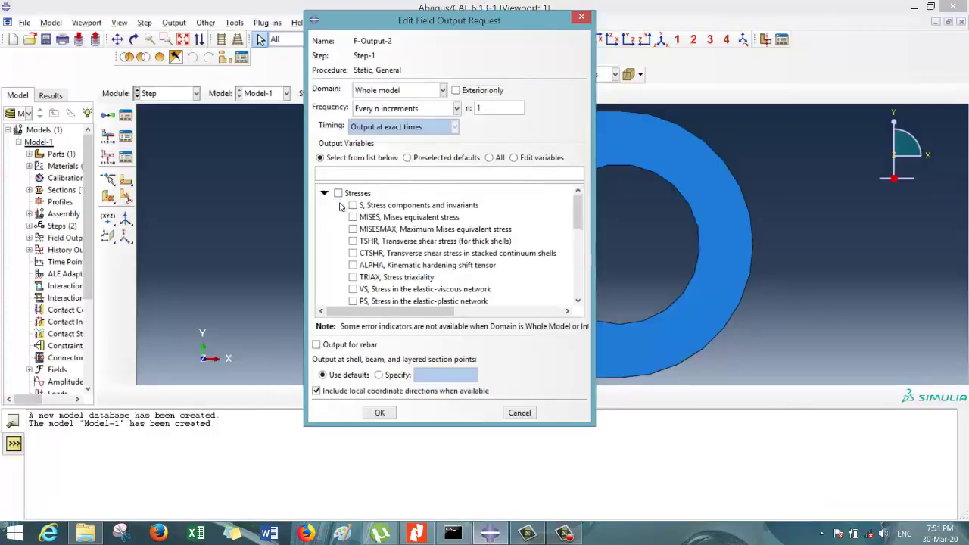
pyautogui.click(353, 218)
pyautogui.click(324, 194)
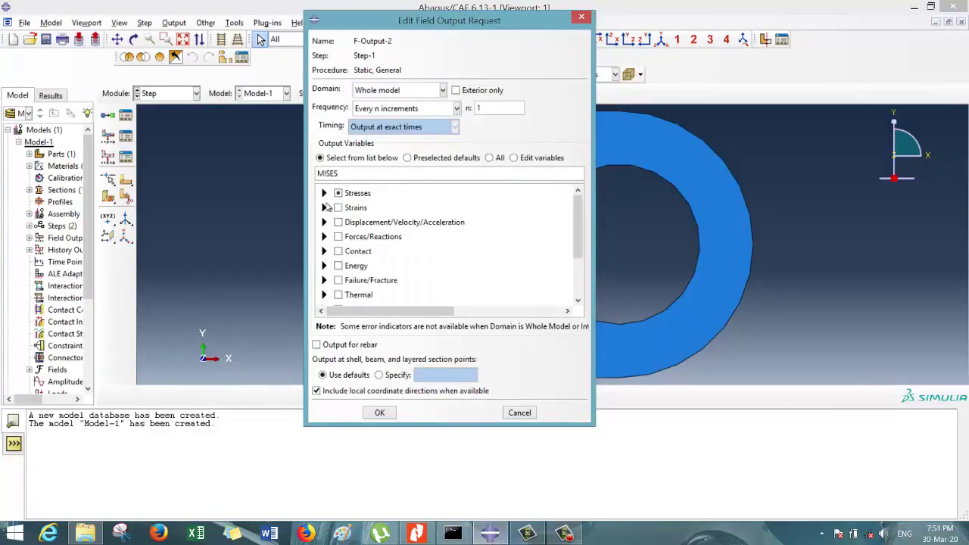
# Step: Add total strain components E, translations and rotations U, and reaction forces and moments RF to the field output request
pyautogui.click(324, 208)
pyautogui.click(352, 219)
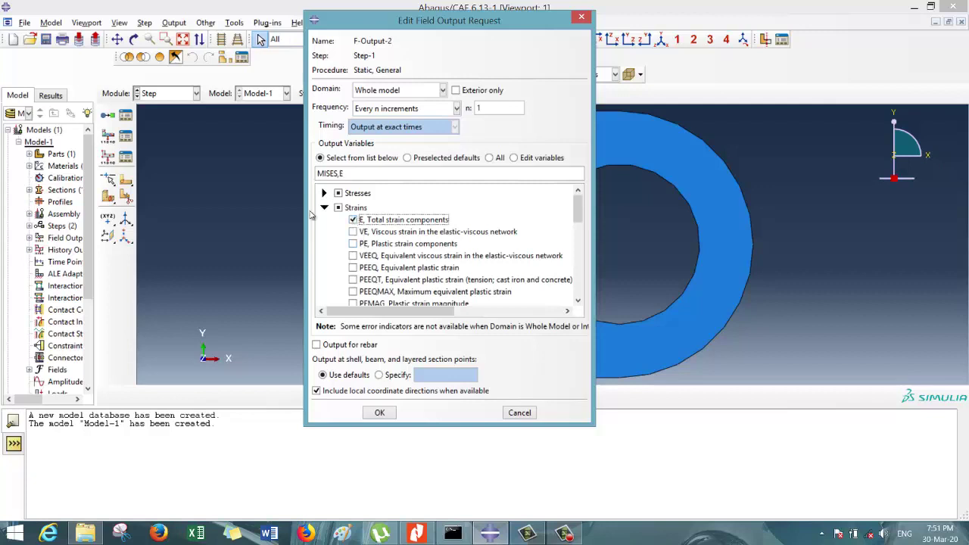
pyautogui.click(324, 209)
pyautogui.click(324, 222)
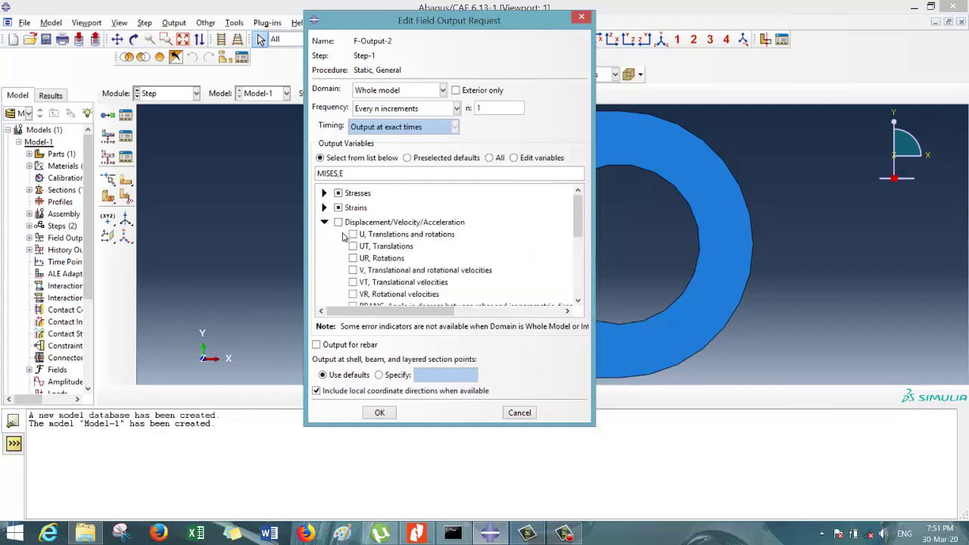
pyautogui.click(353, 234)
pyautogui.click(324, 222)
pyautogui.click(324, 237)
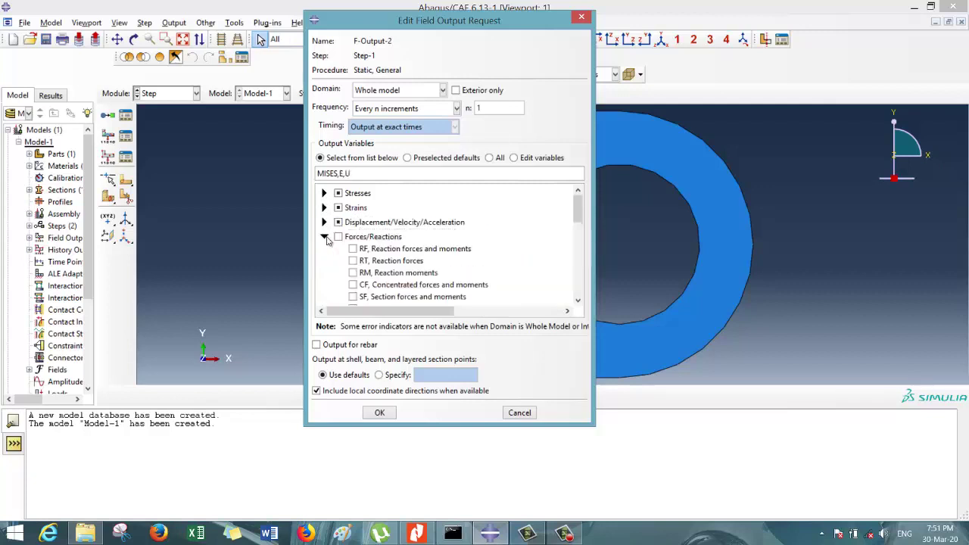
pyautogui.click(353, 249)
pyautogui.click(324, 236)
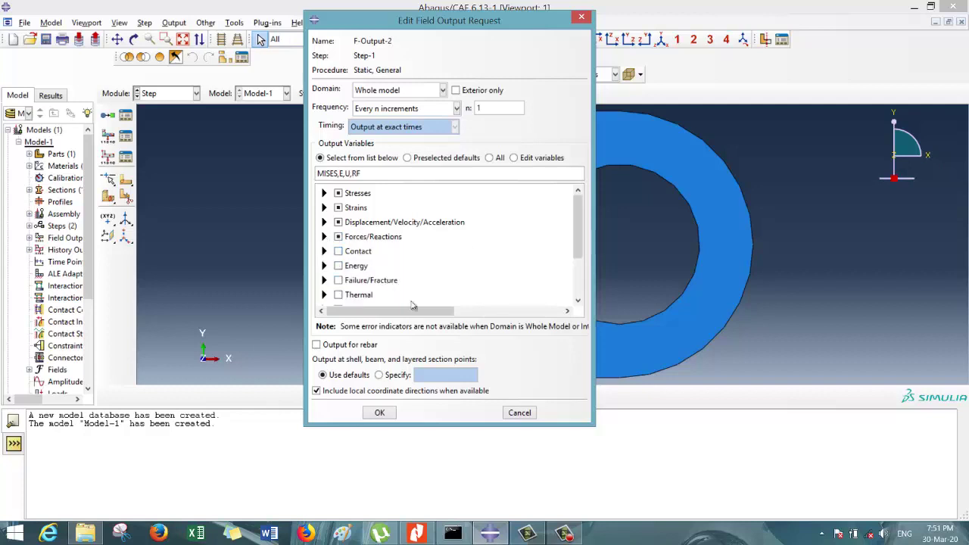
pyautogui.click(377, 413)
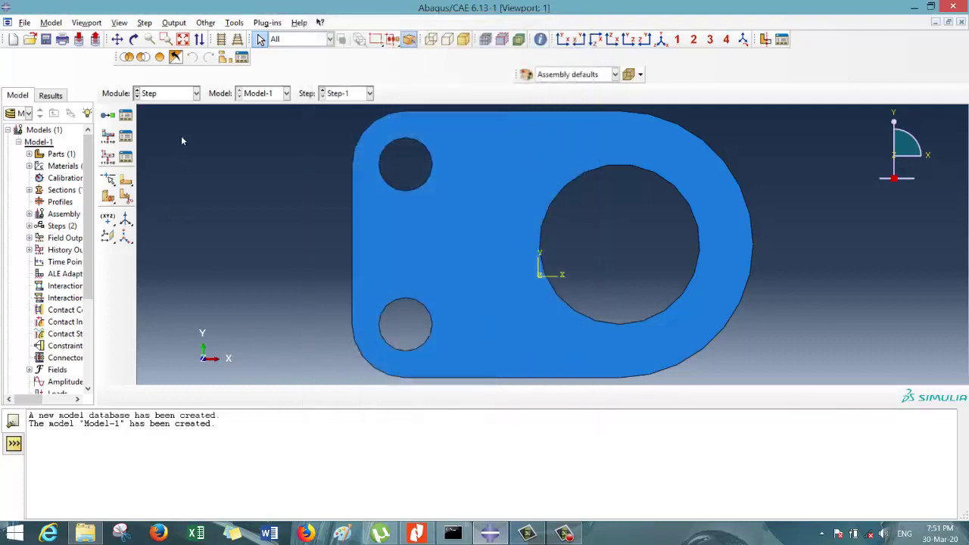
# Step: Switch to the Load module, look up the bracket's load in the Nitro Pro lab record, and return to Abaqus
pyautogui.click(170, 93)
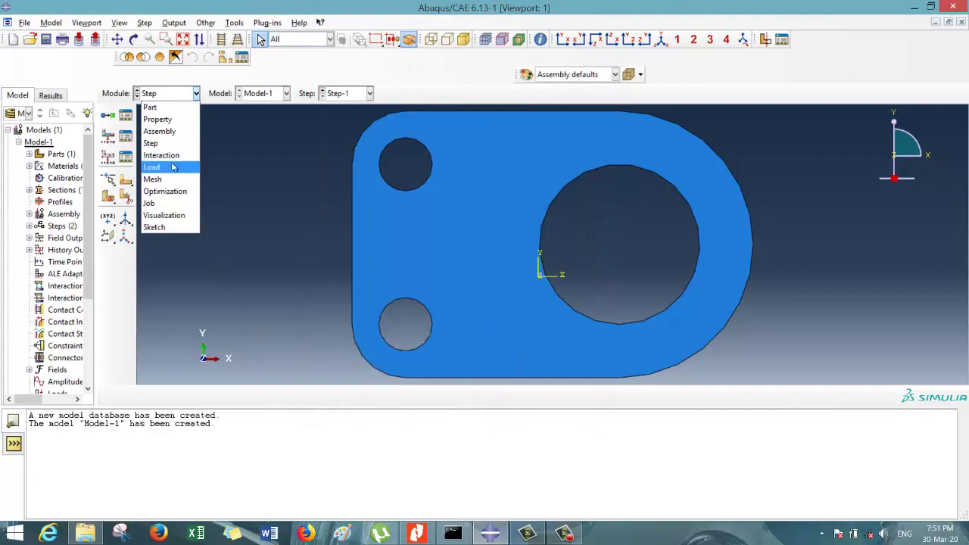
pyautogui.click(172, 166)
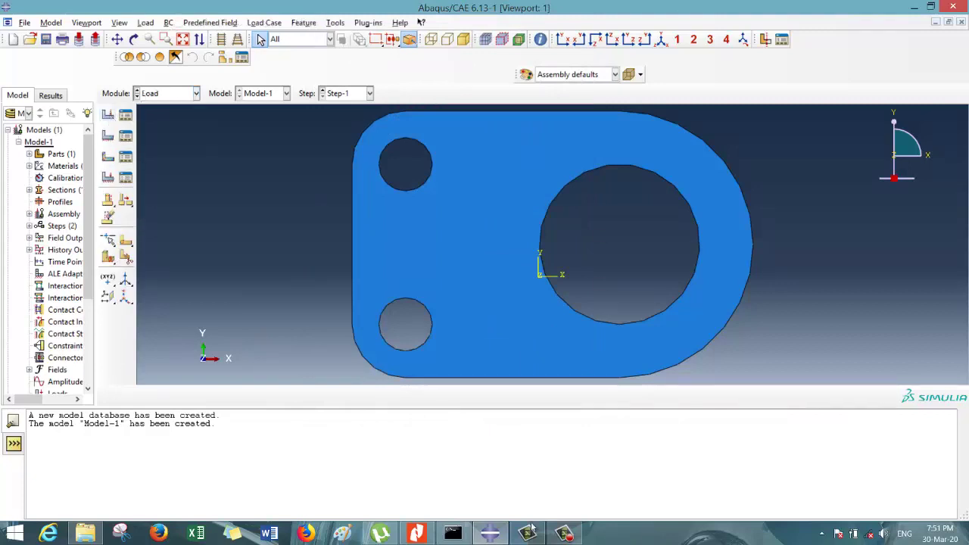
pyautogui.click(416, 534)
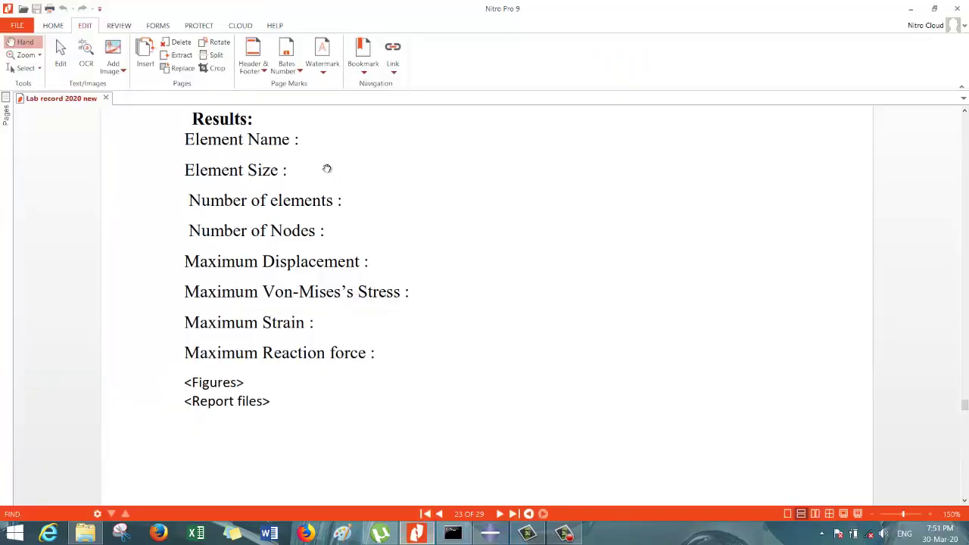
pyautogui.scroll(4, 371, 295)
pyautogui.scroll(8, 371, 296)
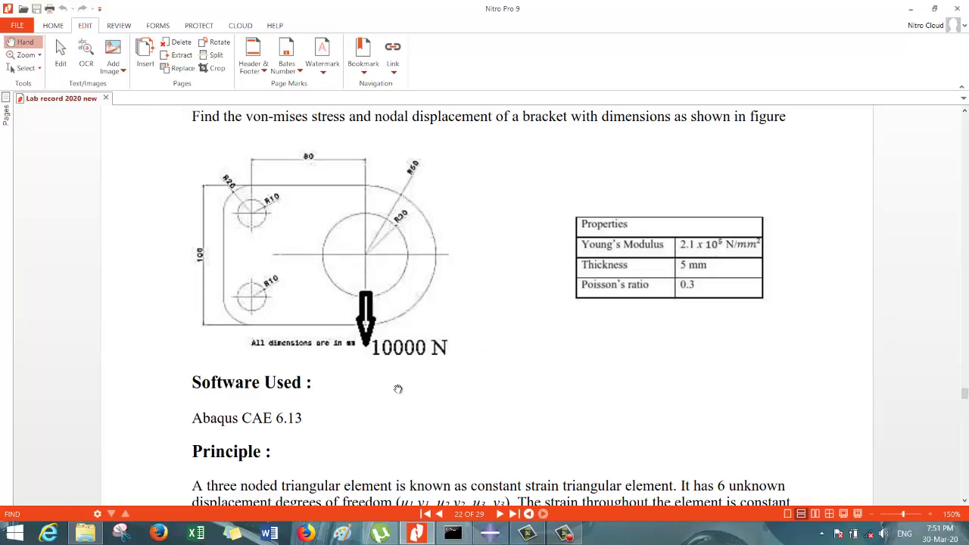
pyautogui.click(491, 533)
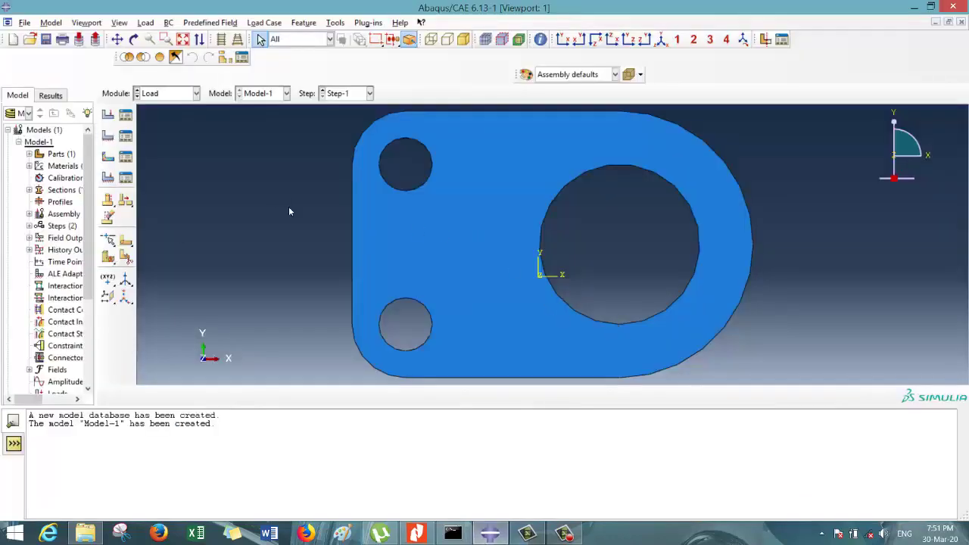
# Step: Create a concentrated force in Step-1 at the lowest point of the large hole with CF2 set to -1000
pyautogui.click(107, 115)
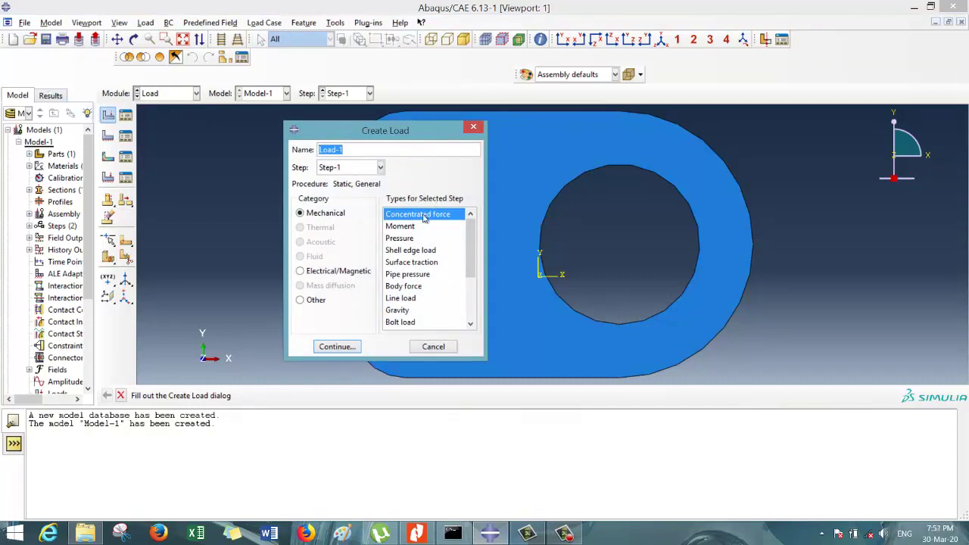
pyautogui.click(336, 347)
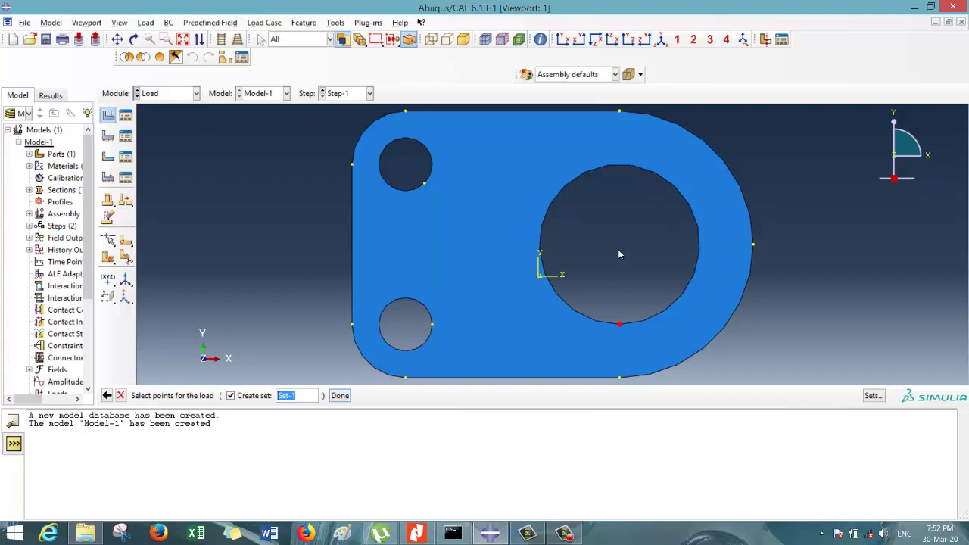
pyautogui.click(620, 321)
pyautogui.click(339, 396)
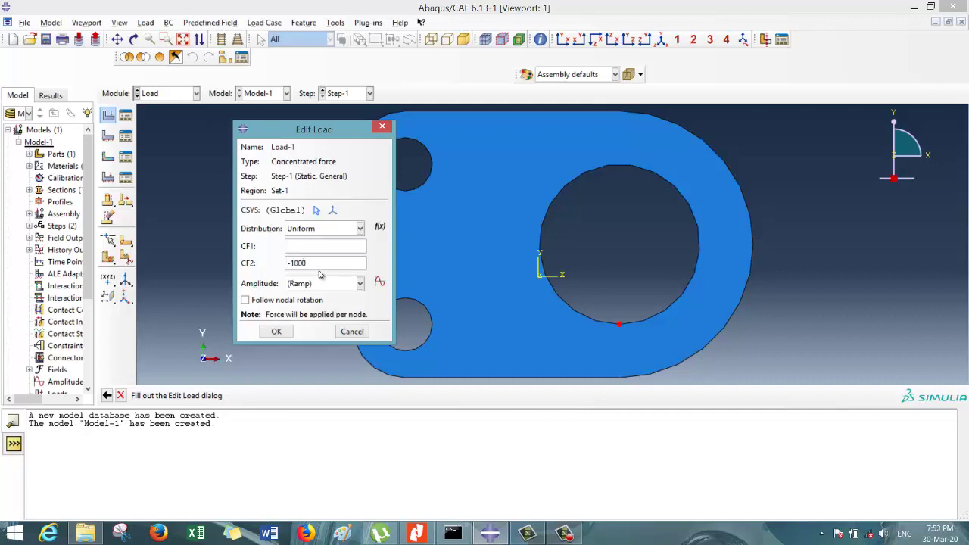
pyautogui.click(277, 332)
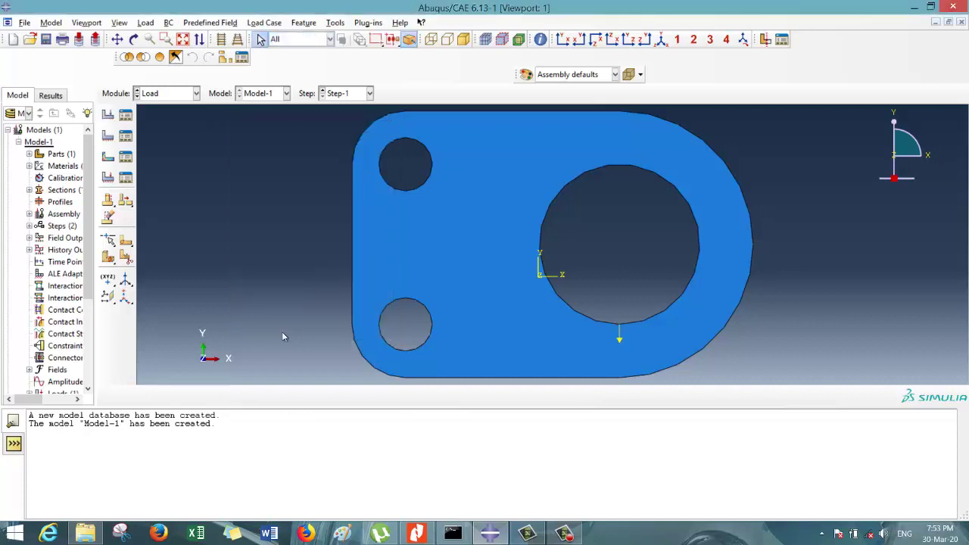
# Step: Create a Symmetry/Antisymmetry/Encastre boundary condition in Step-1 that applies ENCASTRE to the edges of both small holes
pyautogui.click(107, 136)
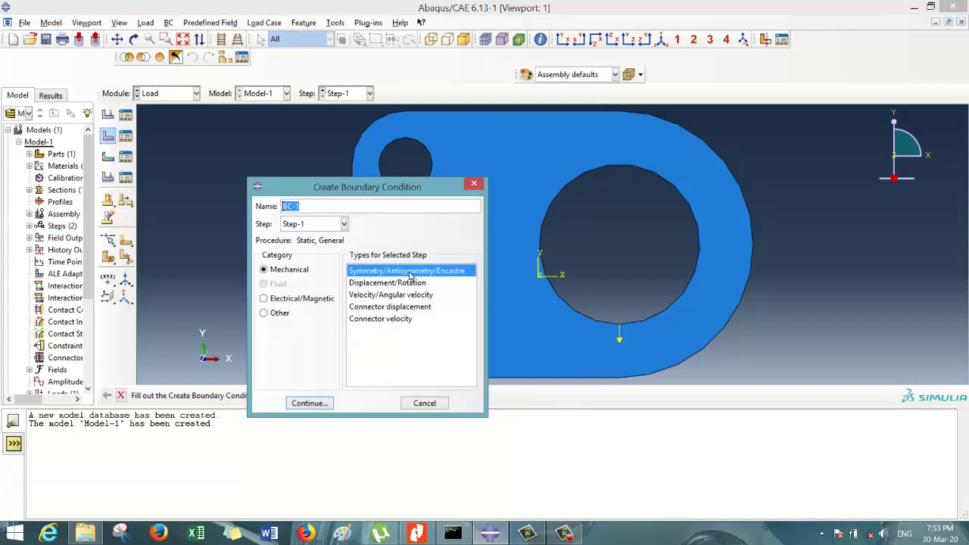
pyautogui.click(308, 403)
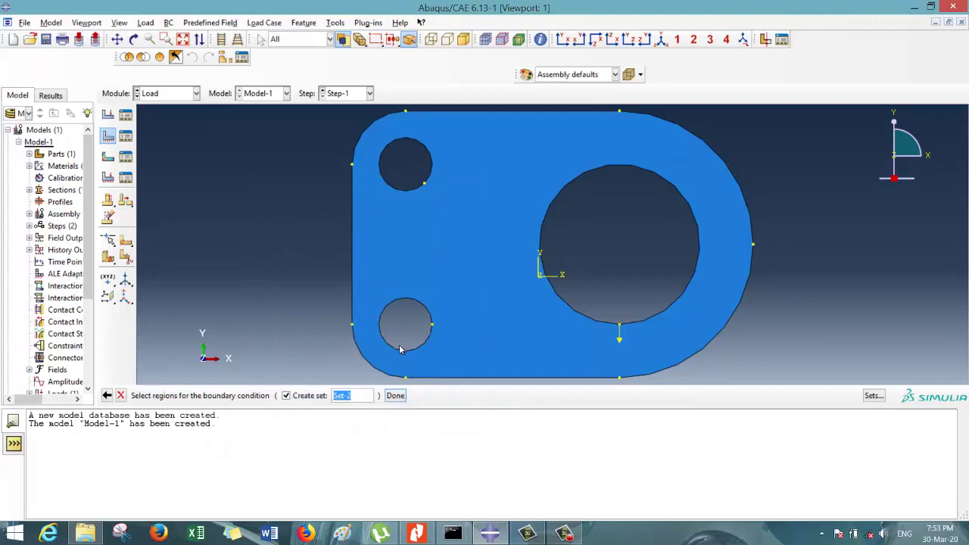
pyautogui.click(401, 349)
pyautogui.keyDown('shift'); pyautogui.click(403, 190); pyautogui.keyUp('shift')
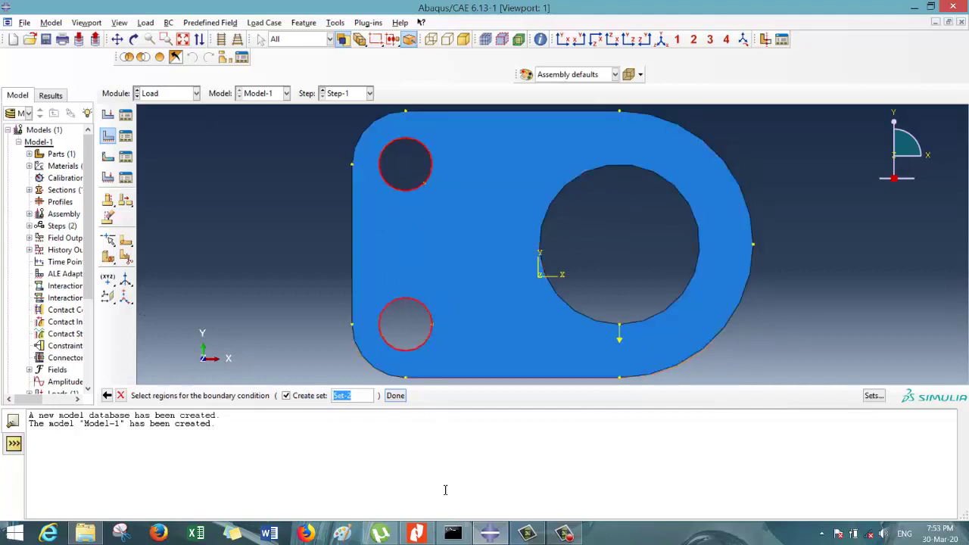
pyautogui.click(395, 395)
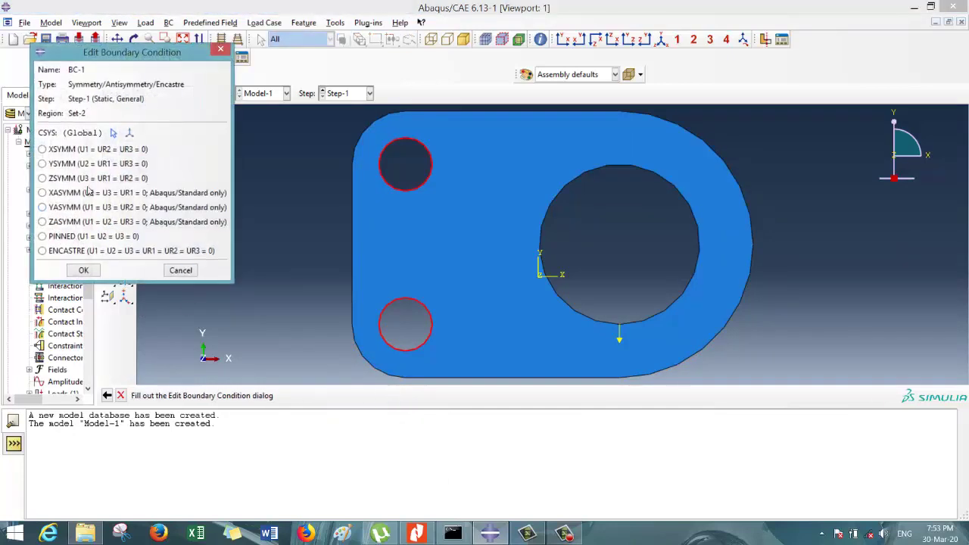
pyautogui.click(79, 251)
pyautogui.click(83, 273)
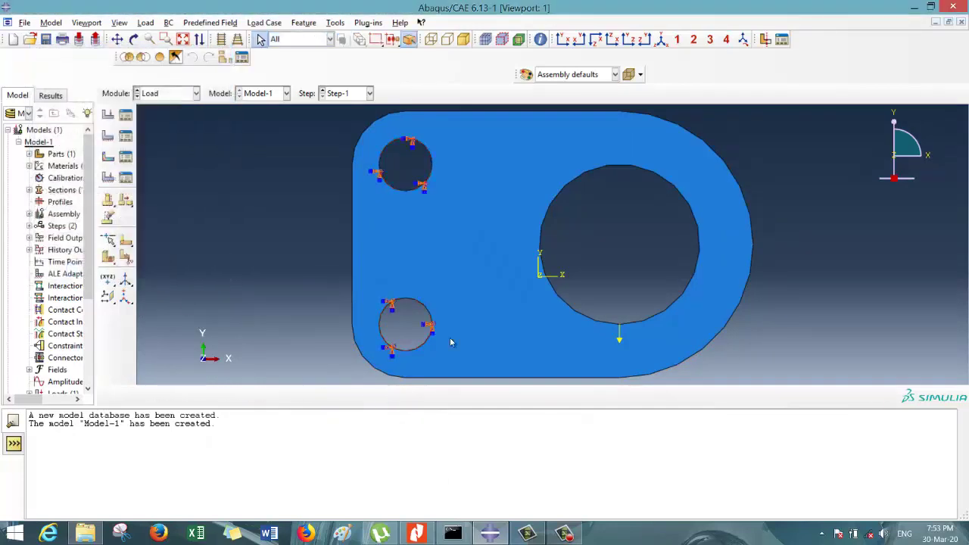
# Step: In the Mesh module, assign the whole bracket face Standard, linear Plane Stress quad elements with reduced integration (CPS4R)
pyautogui.click(173, 96)
pyautogui.click(154, 179)
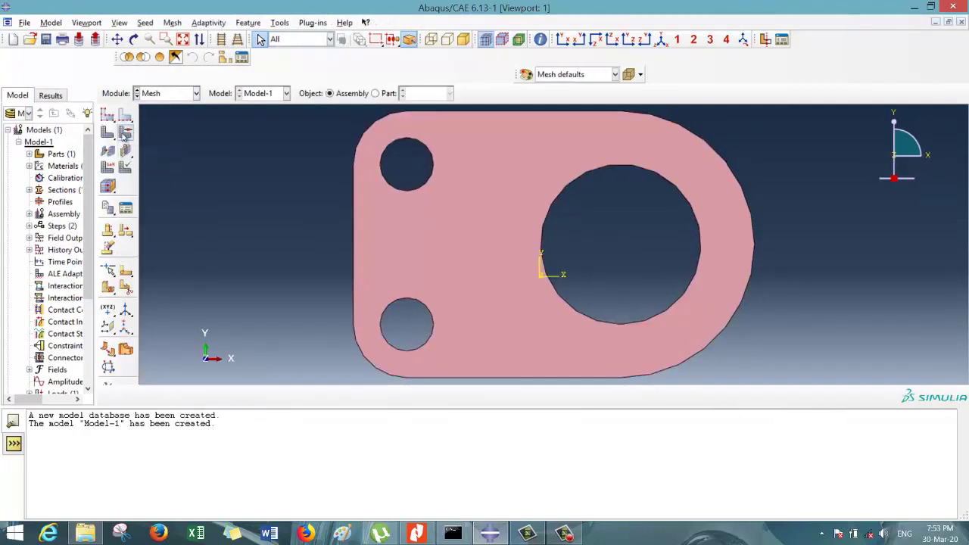
pyautogui.click(108, 167)
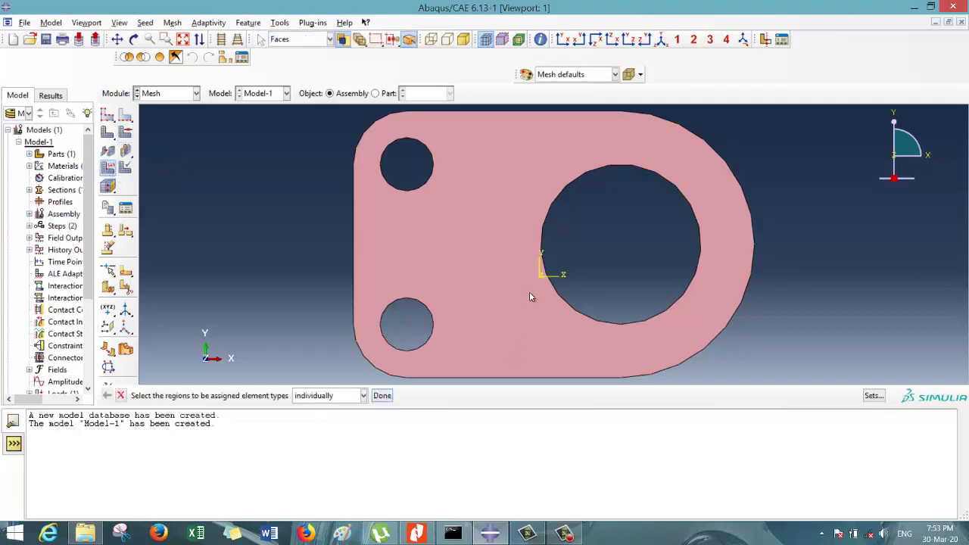
pyautogui.click(507, 294)
pyautogui.click(381, 396)
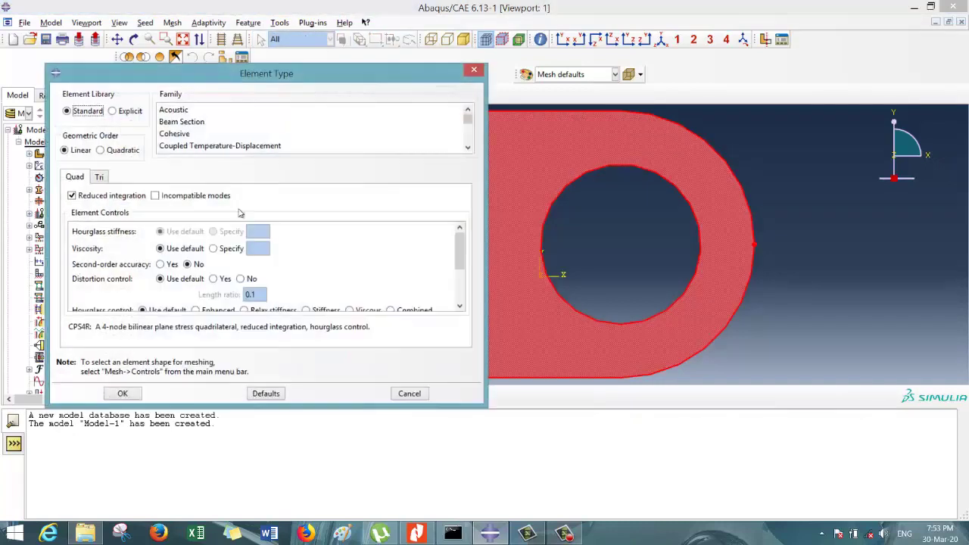
pyautogui.click(469, 151)
pyautogui.click(469, 151)
pyautogui.click(468, 151)
pyautogui.click(469, 150)
pyautogui.click(469, 150)
pyautogui.click(468, 150)
pyautogui.click(469, 150)
pyautogui.click(468, 151)
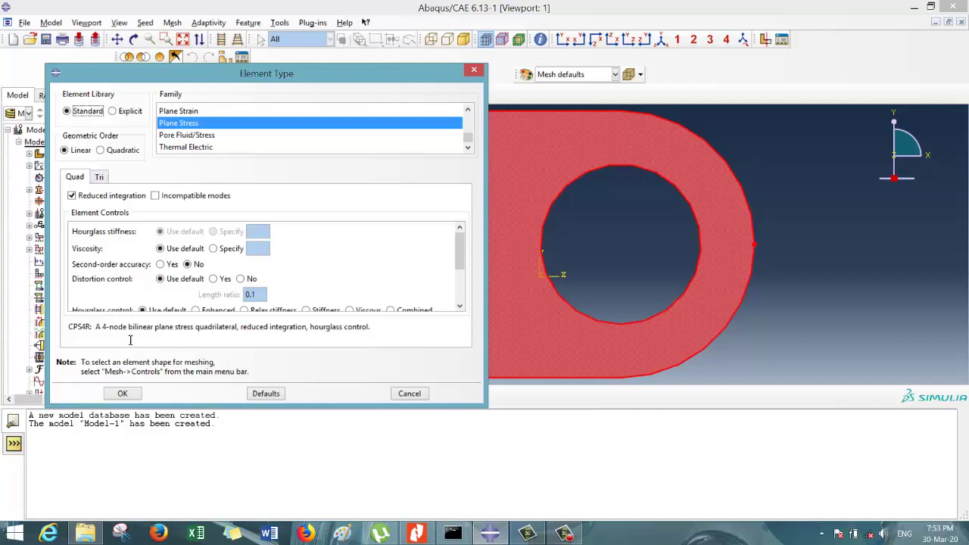
pyautogui.click(101, 178)
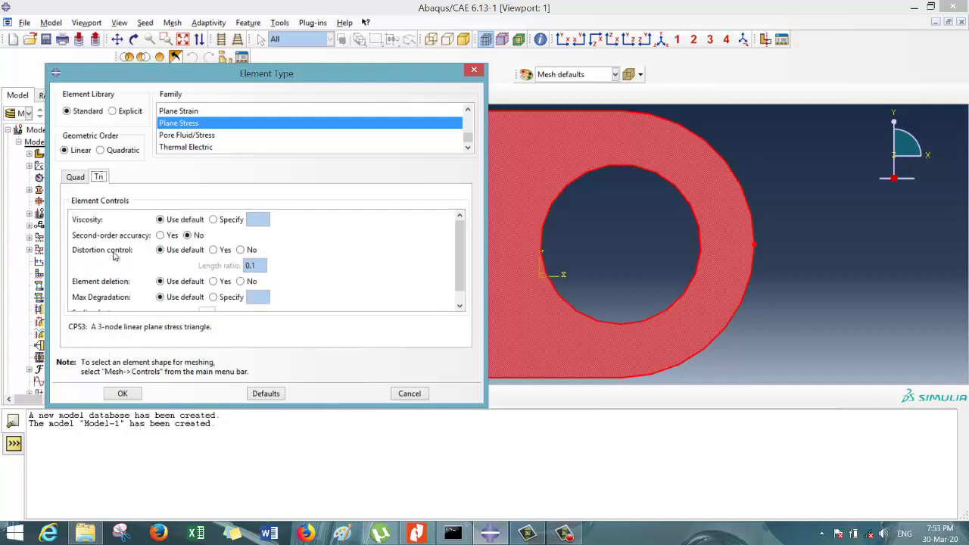
pyautogui.click(75, 178)
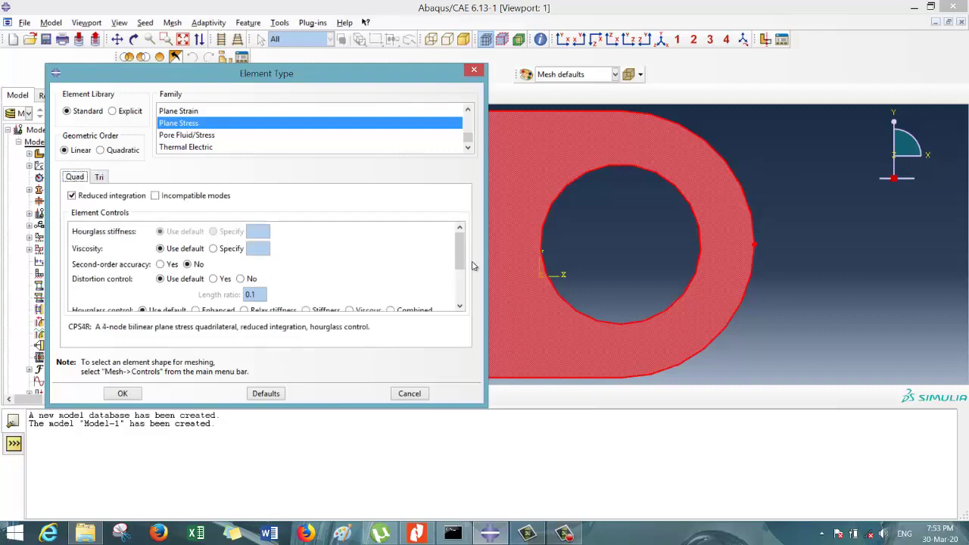
pyautogui.click(122, 394)
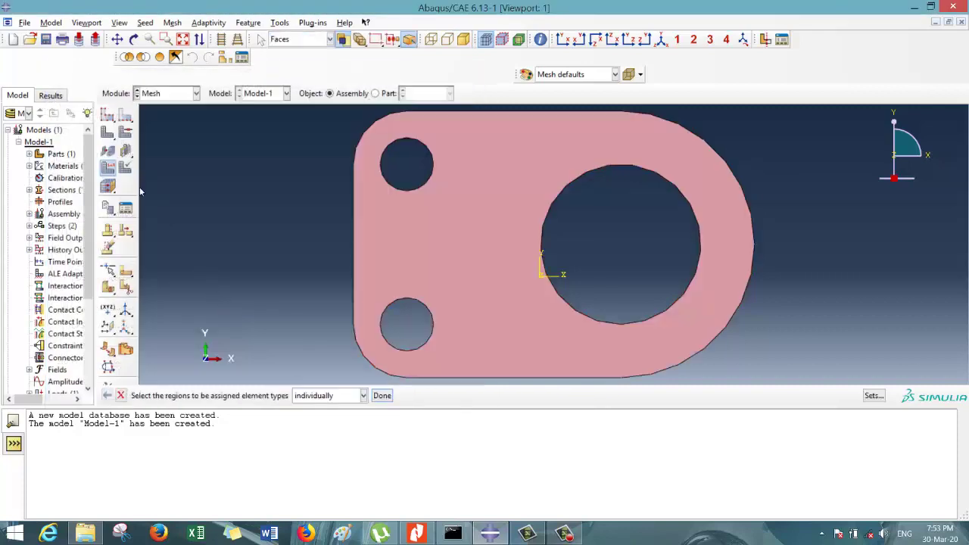
# Step: Set the mesh controls to quad-dominated elements with the free technique and the medial axis algorithm
pyautogui.click(127, 134)
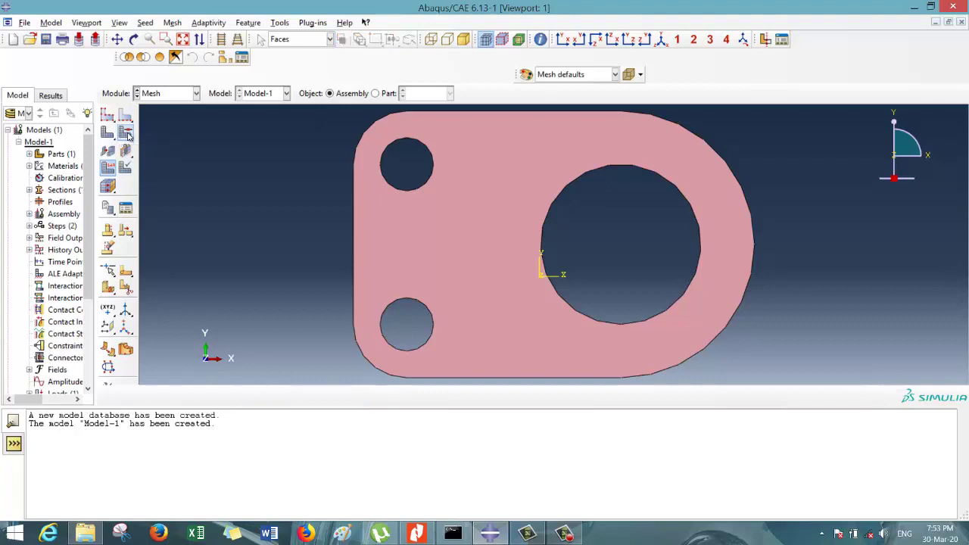
pyautogui.click(251, 191)
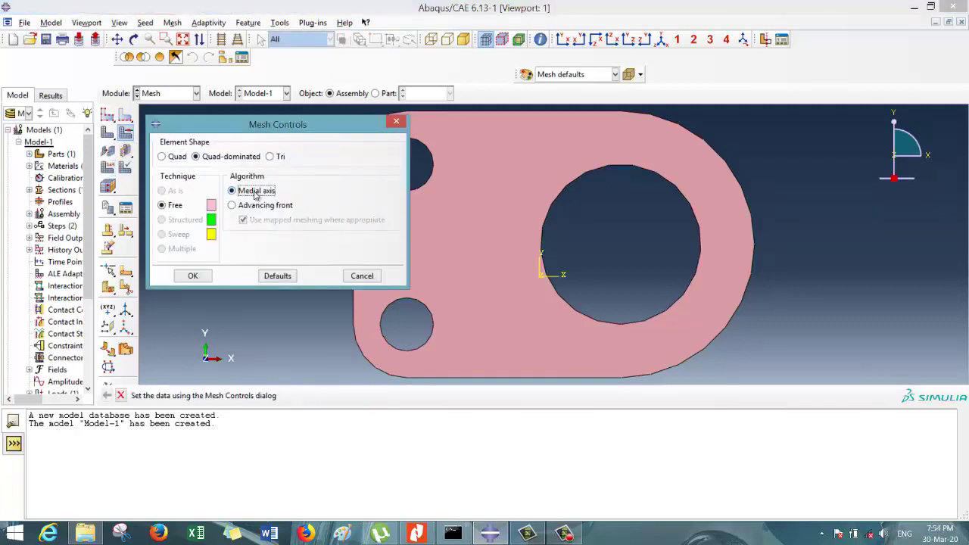
pyautogui.click(193, 277)
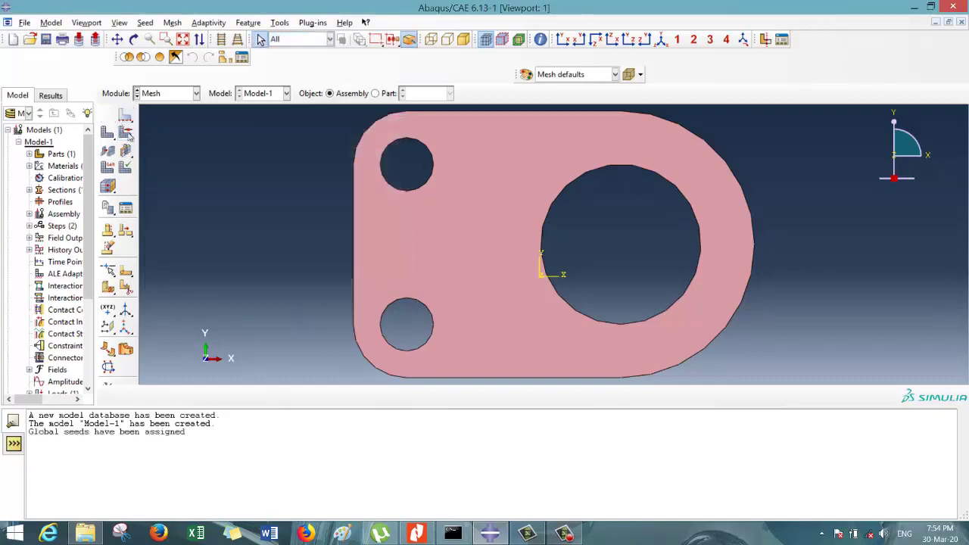
# Step: Seed the part instance with an approximate global size of 2 and mesh it
pyautogui.click(108, 117)
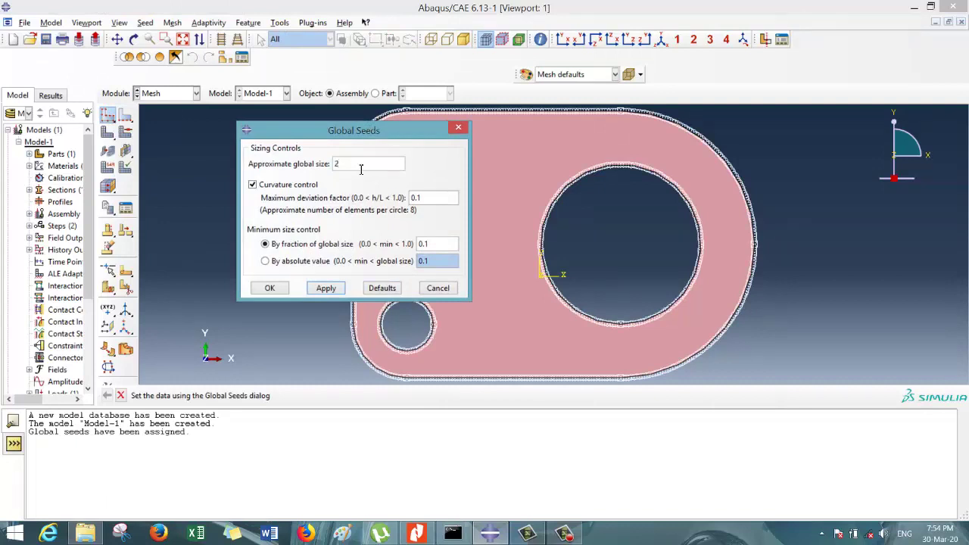
pyautogui.click(270, 288)
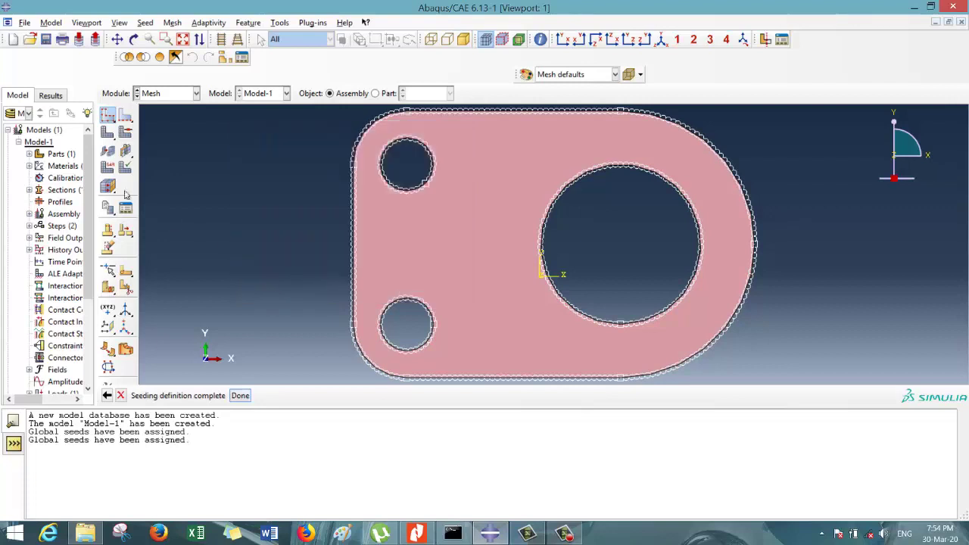
pyautogui.click(107, 133)
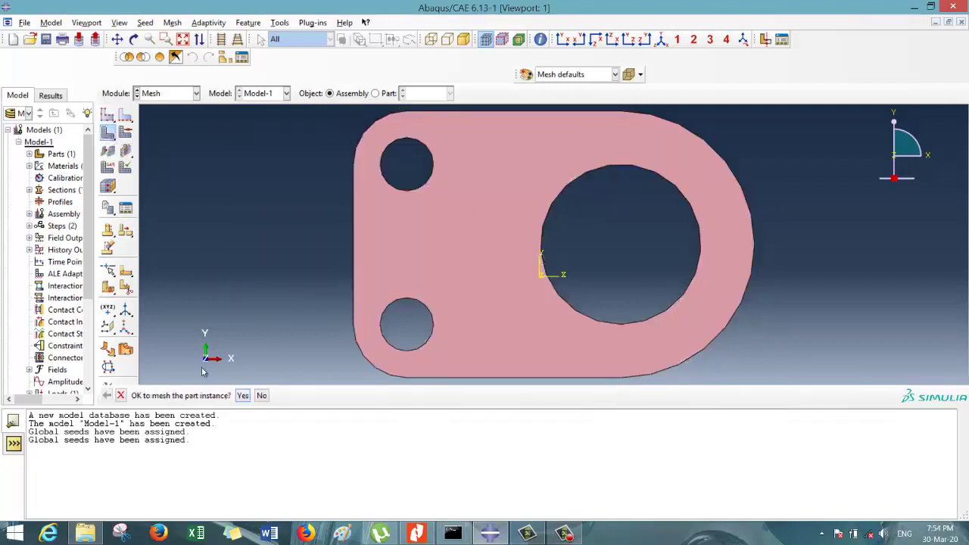
pyautogui.click(242, 396)
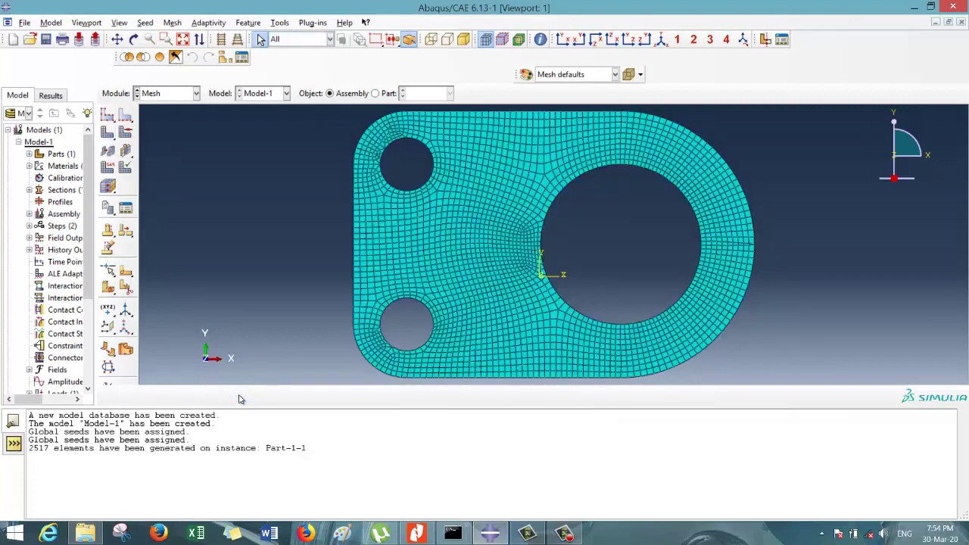
# Step: In the Job module, create the full-analysis job Job-1 from Model-1 and submit it in background mode
pyautogui.click(184, 95)
pyautogui.click(174, 204)
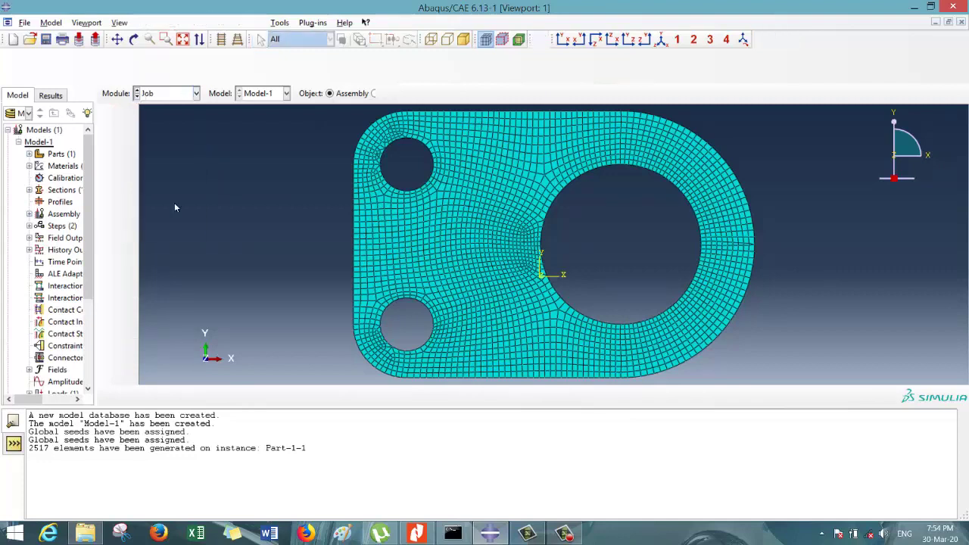
pyautogui.click(108, 80)
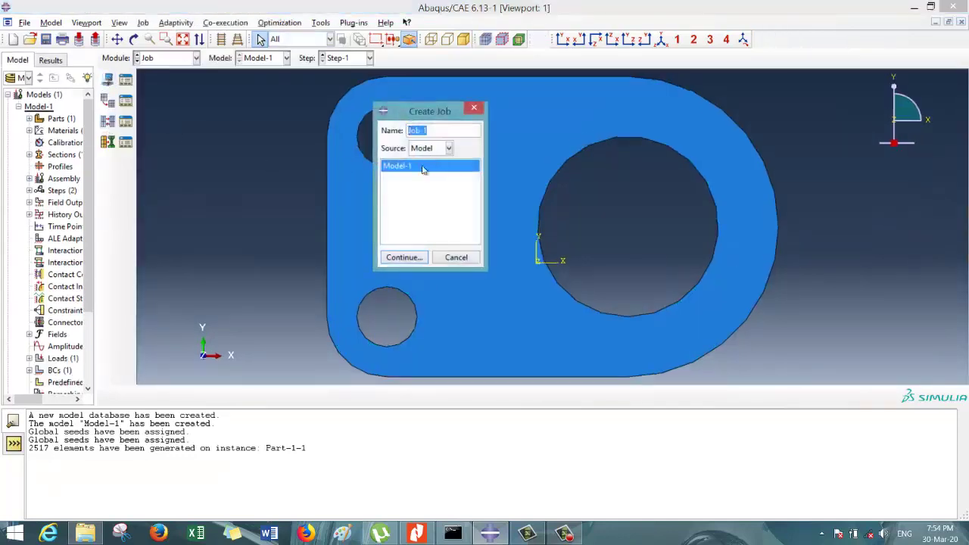
pyautogui.click(404, 258)
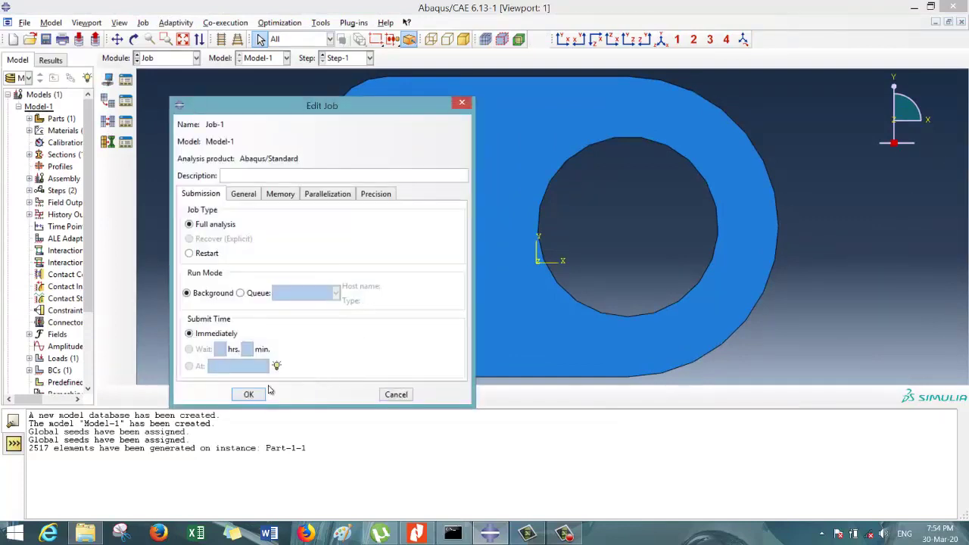
pyautogui.click(250, 394)
pyautogui.click(125, 80)
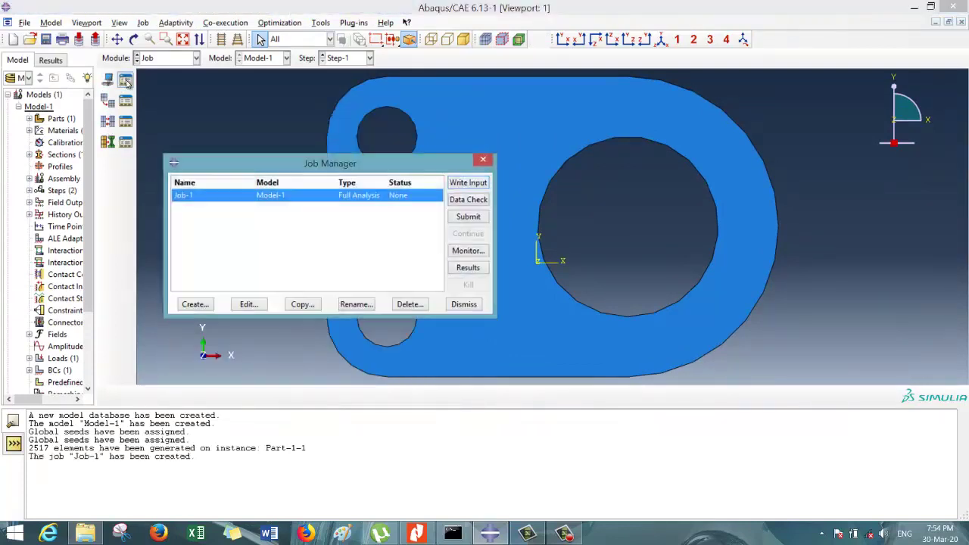
pyautogui.click(469, 217)
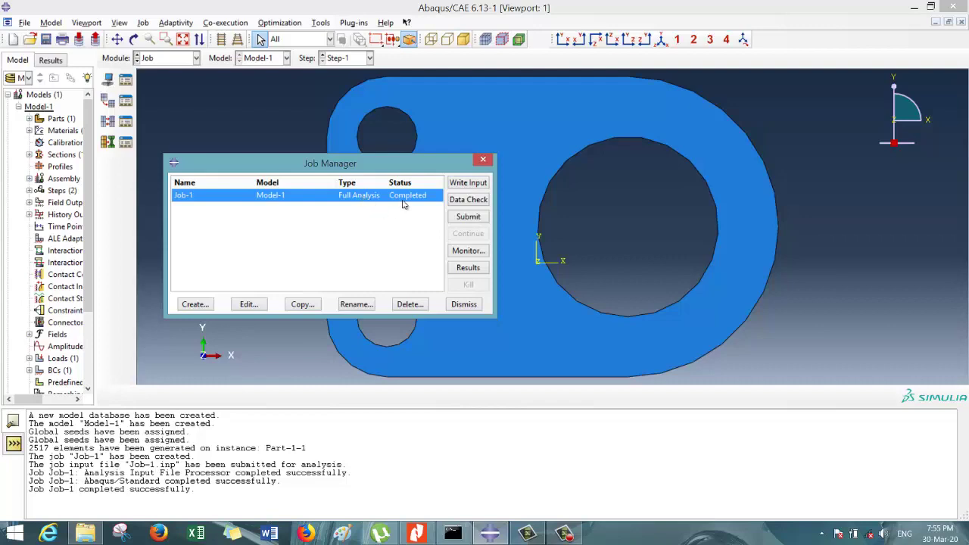
# Step: Open the results of Job-1 and display the deformed bracket with von Mises stress (S, Mises) contours
pyautogui.click(467, 268)
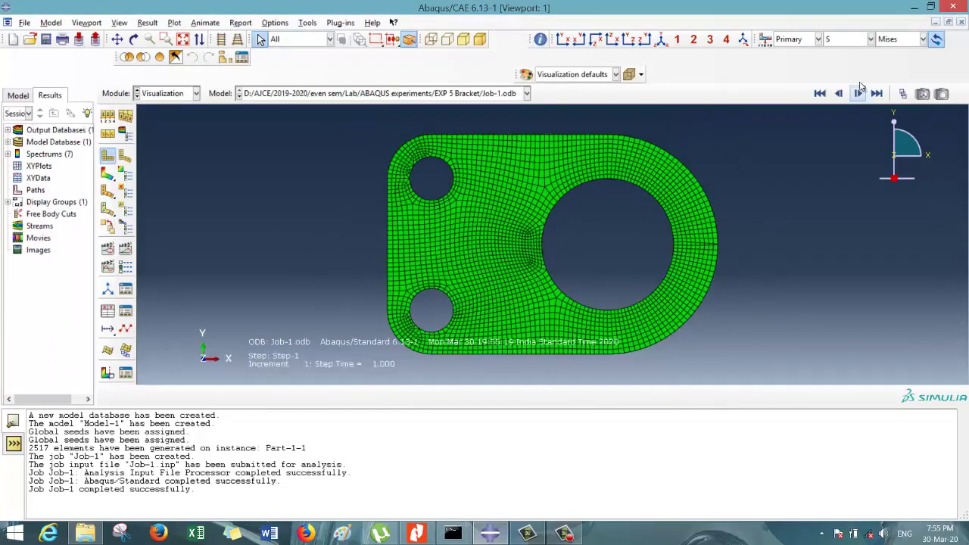
pyautogui.click(797, 38)
pyautogui.click(793, 65)
pyautogui.click(801, 42)
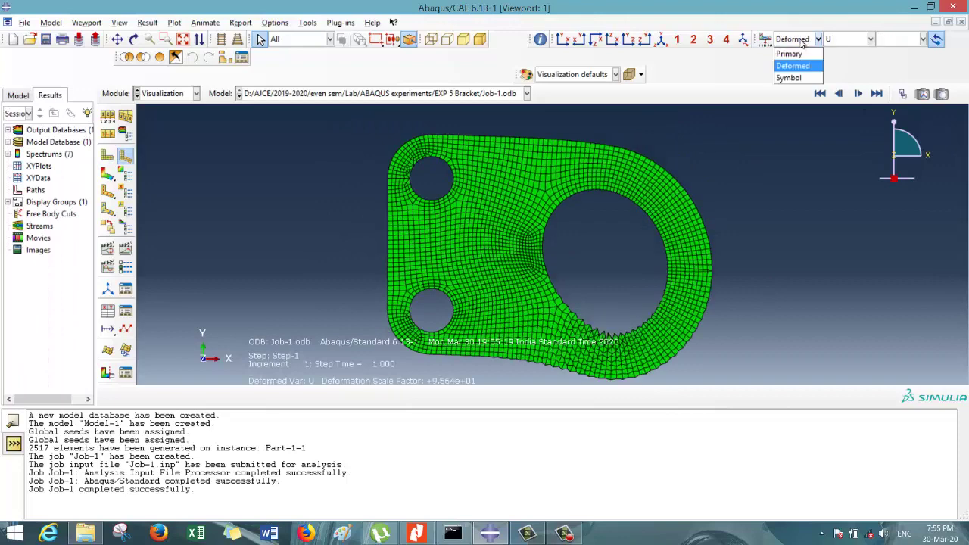
pyautogui.click(801, 55)
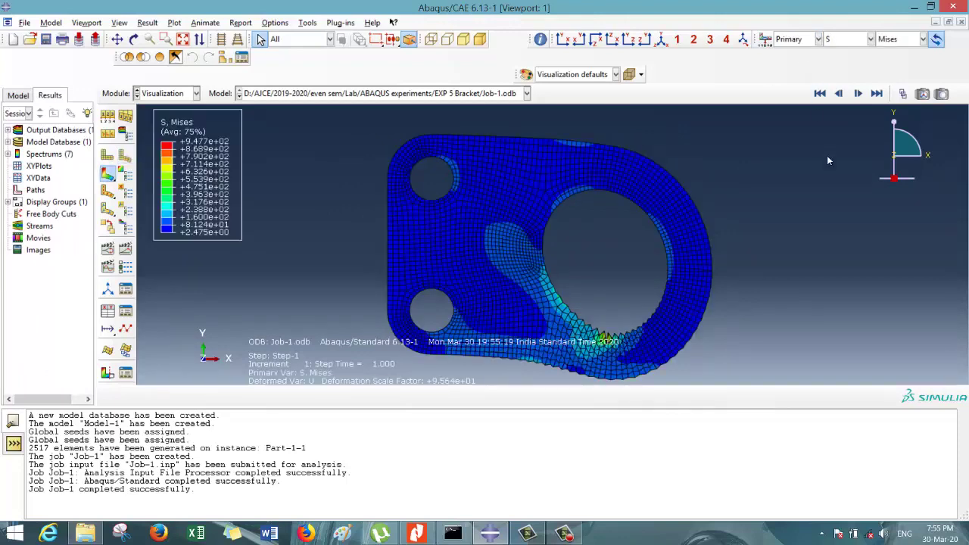
pyautogui.click(635, 205)
# Step: View the contours of displacement magnitude (U), reaction force magnitude (RF) and maximum in-plane principal strain (E) on the bracket
pyautogui.click(848, 39)
pyautogui.click(855, 150)
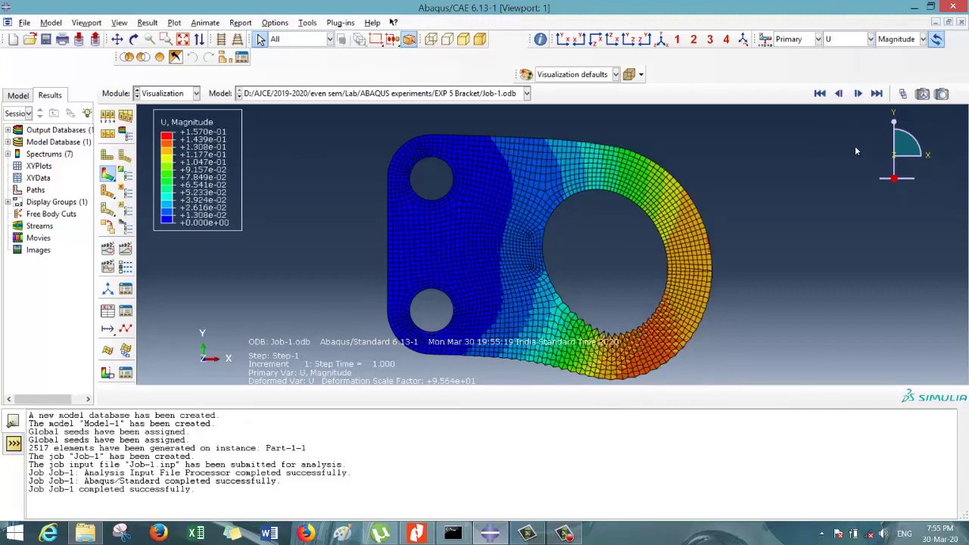
pyautogui.click(864, 39)
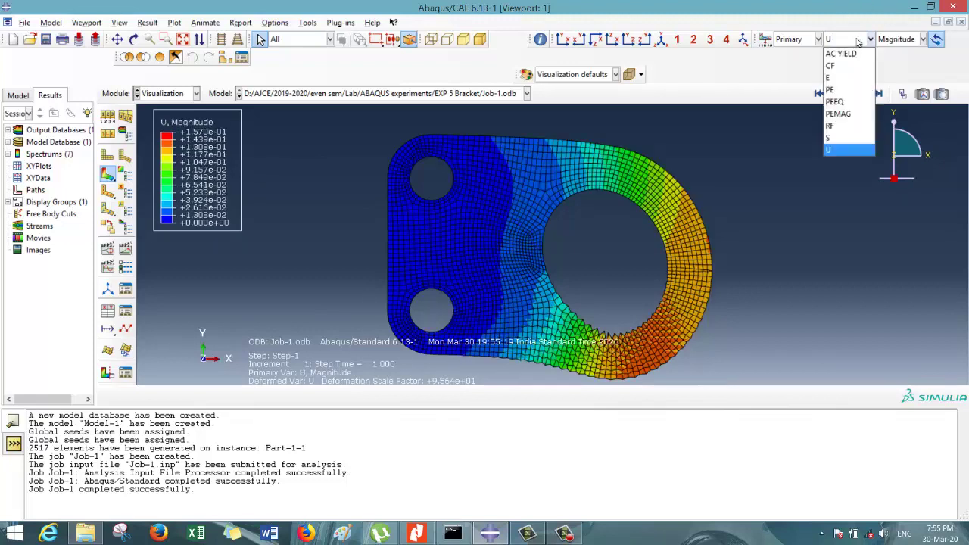
pyautogui.click(845, 126)
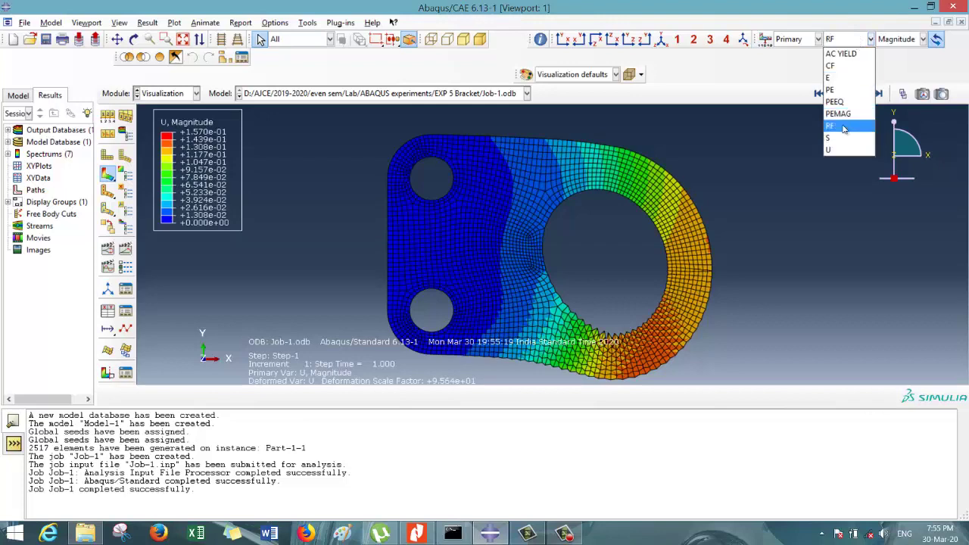
pyautogui.click(846, 39)
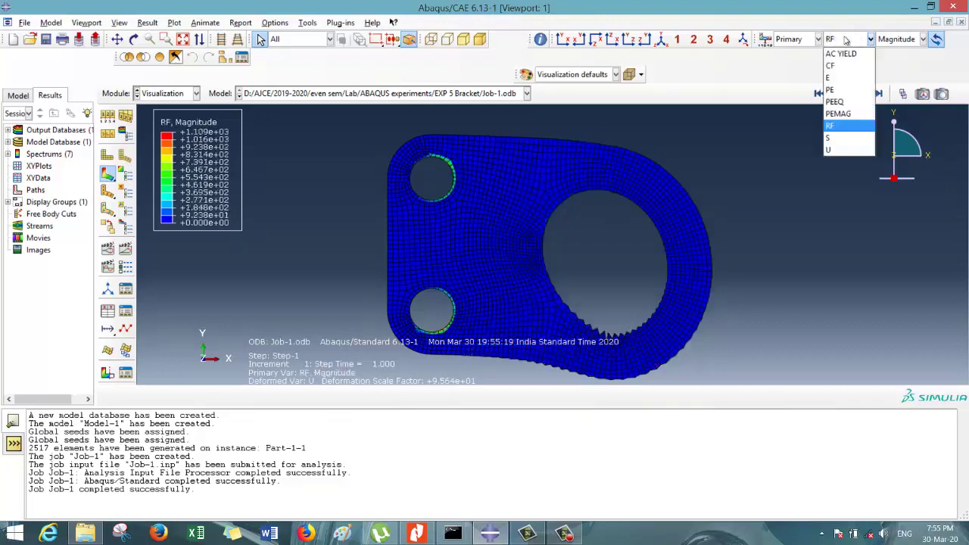
pyautogui.click(833, 77)
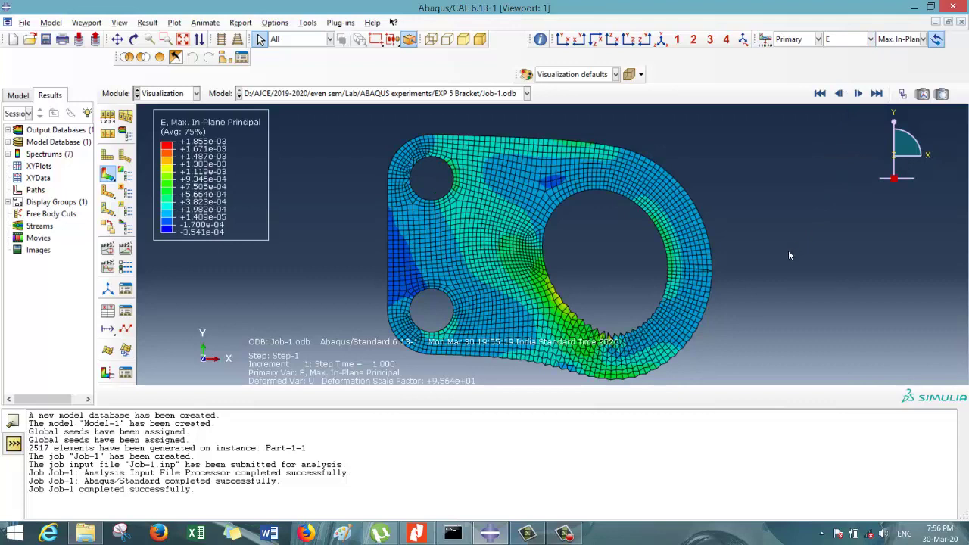
# Step: Begin a field output report at the Unique Nodal position and include the Max. Principal strain component (E)
pyautogui.click(240, 24)
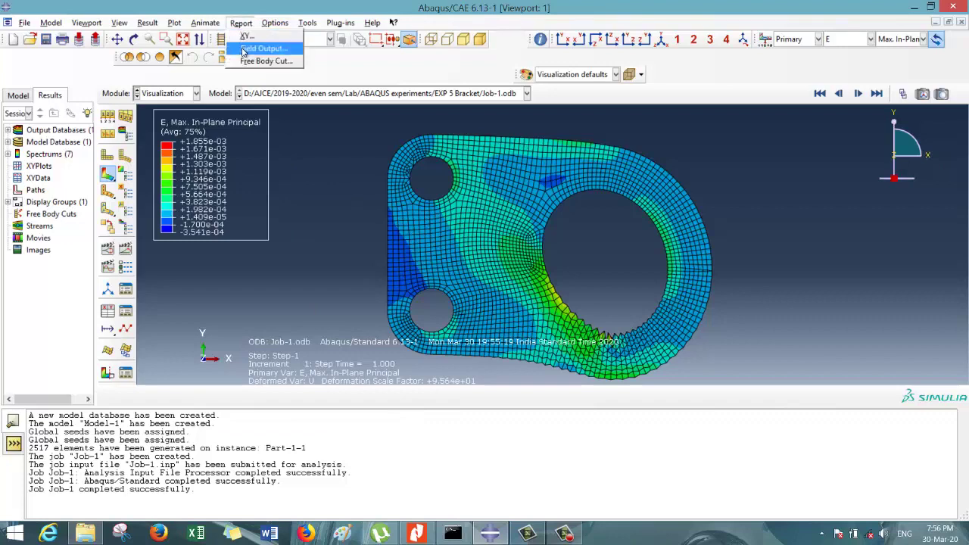
pyautogui.click(244, 49)
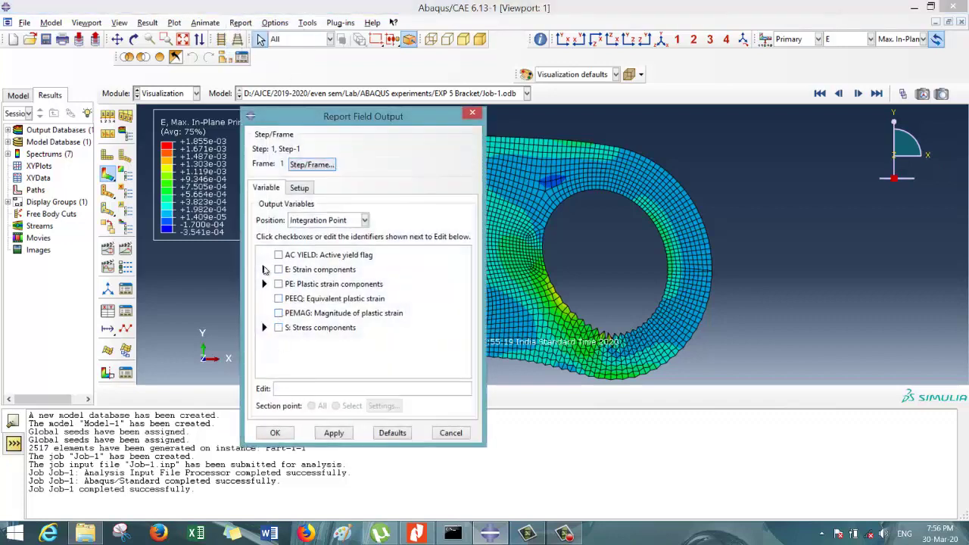
pyautogui.click(302, 220)
pyautogui.click(311, 269)
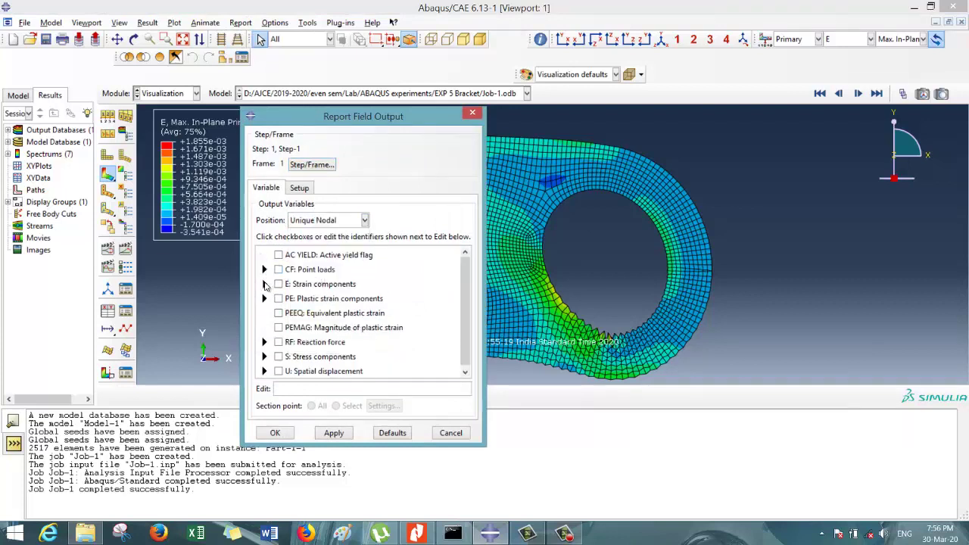
pyautogui.click(267, 285)
pyautogui.scroll(-2, 292, 348)
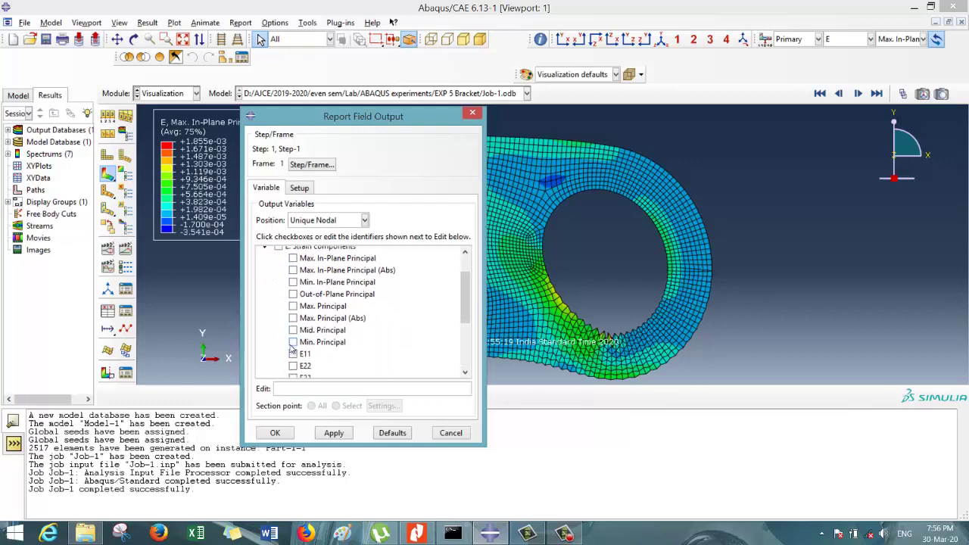
pyautogui.scroll(2, 294, 291)
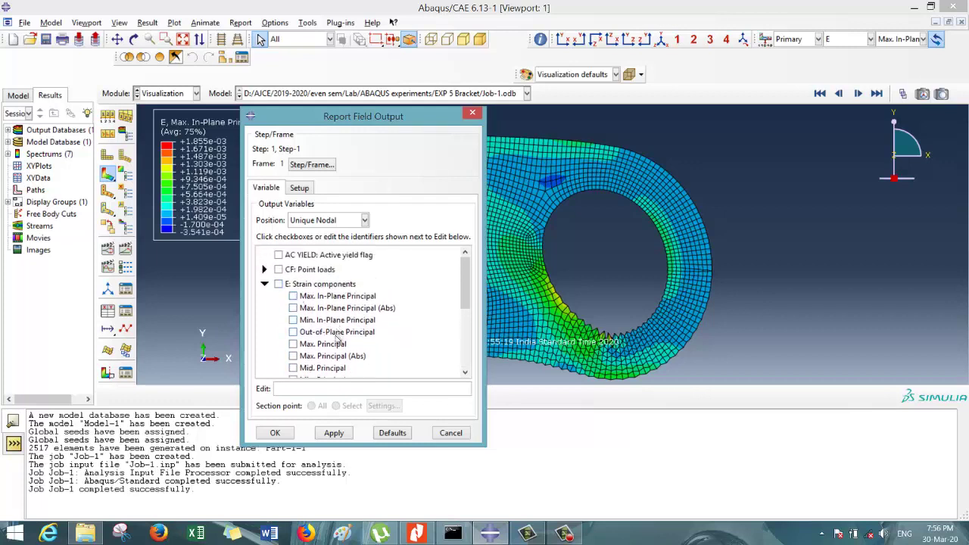
pyautogui.click(293, 343)
pyautogui.click(264, 284)
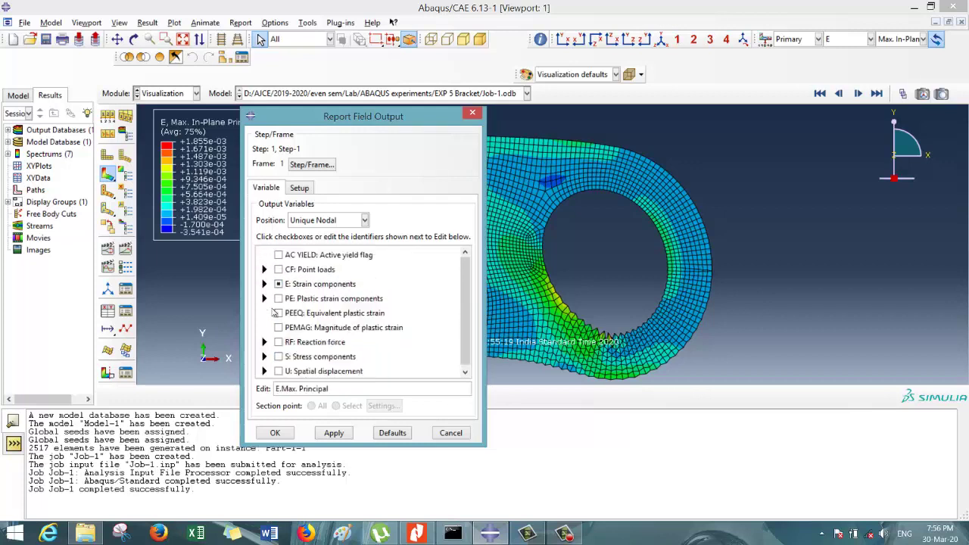
# Step: Add reaction force magnitude, Mises stress and spatial displacement magnitude to the field output report variables
pyautogui.click(264, 342)
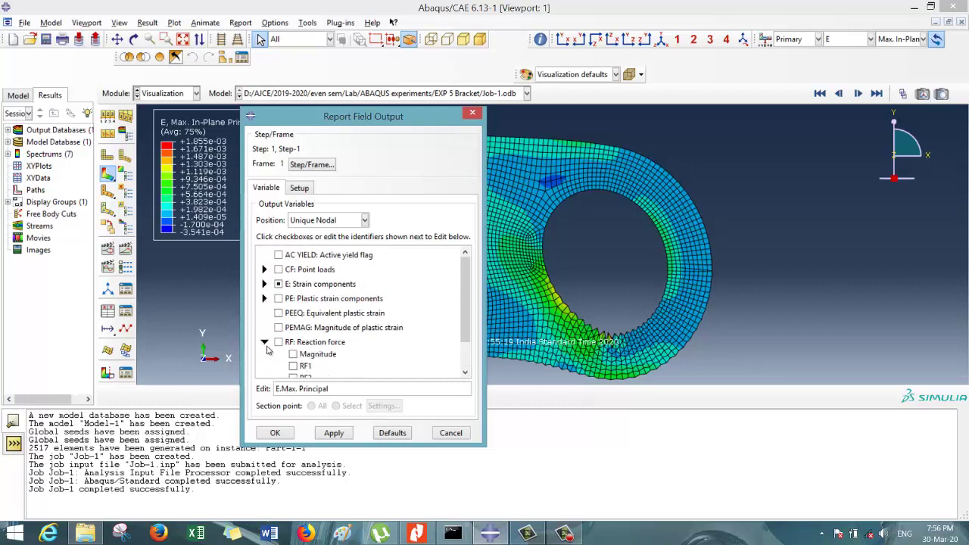
pyautogui.click(293, 354)
pyautogui.click(264, 342)
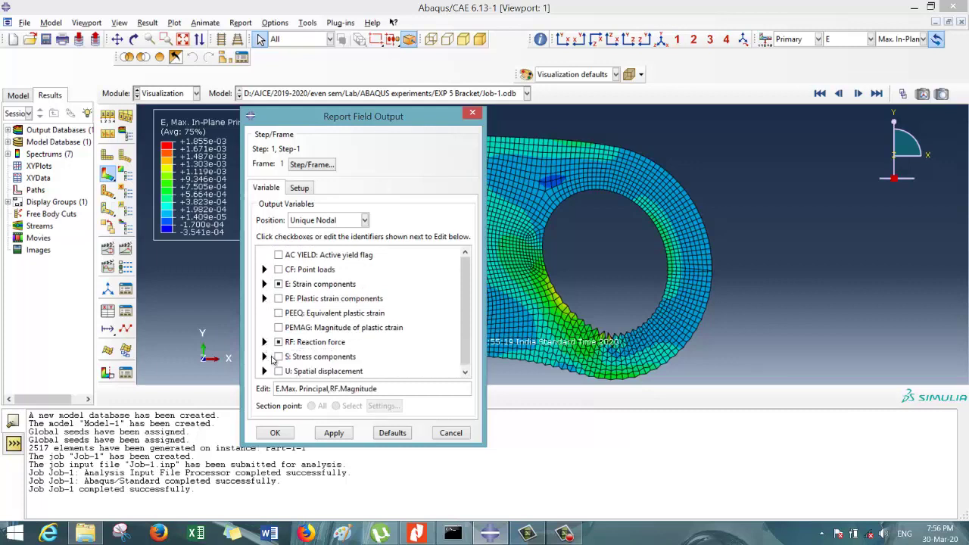
pyautogui.click(265, 357)
pyautogui.click(293, 369)
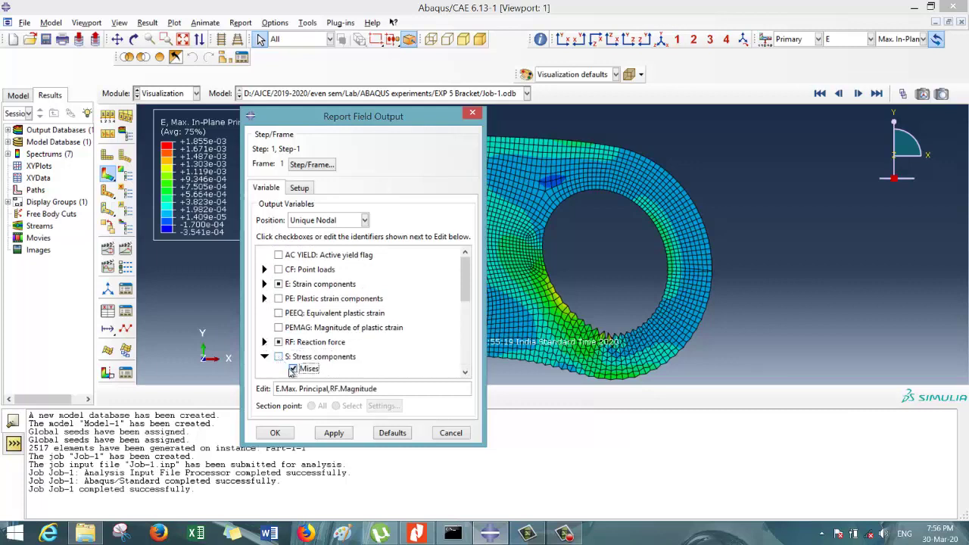
pyautogui.click(265, 357)
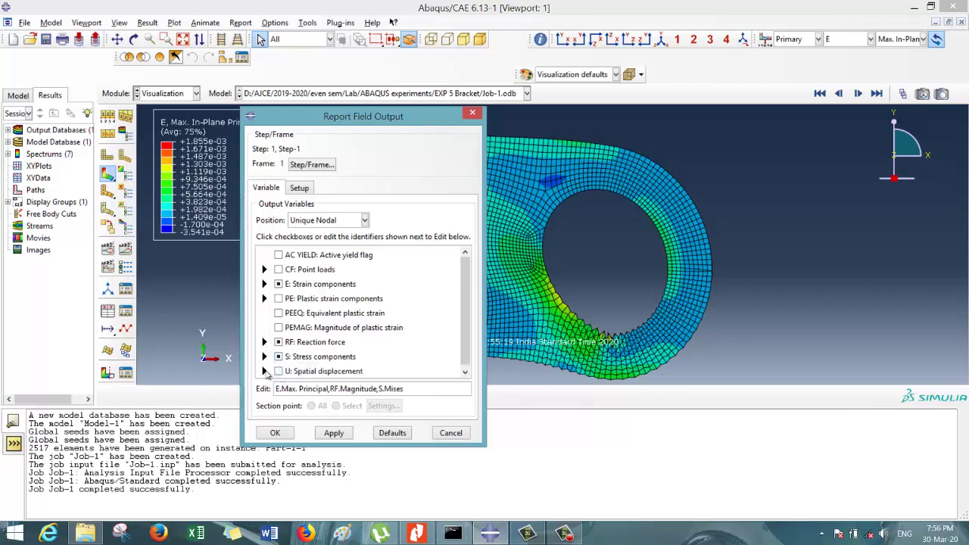
pyautogui.click(264, 371)
pyautogui.click(293, 348)
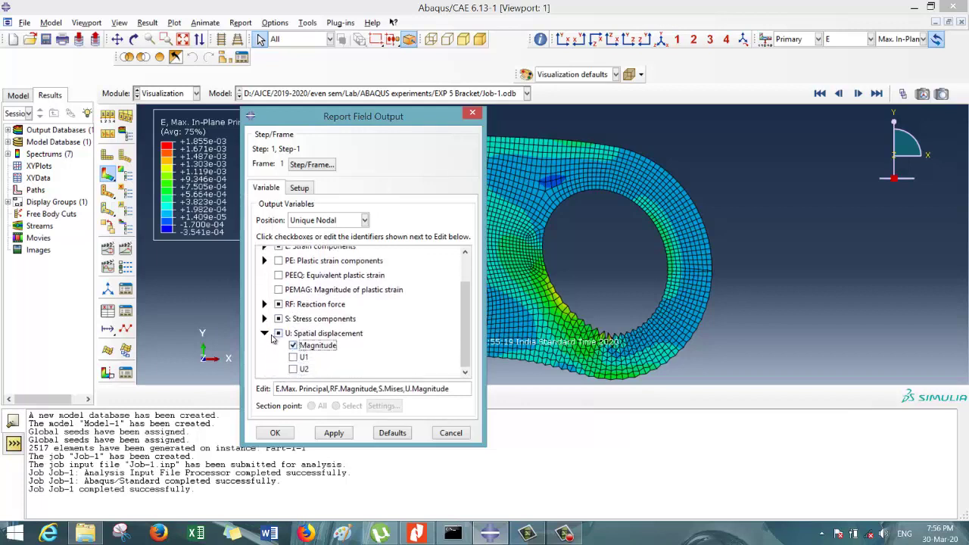
pyautogui.click(265, 335)
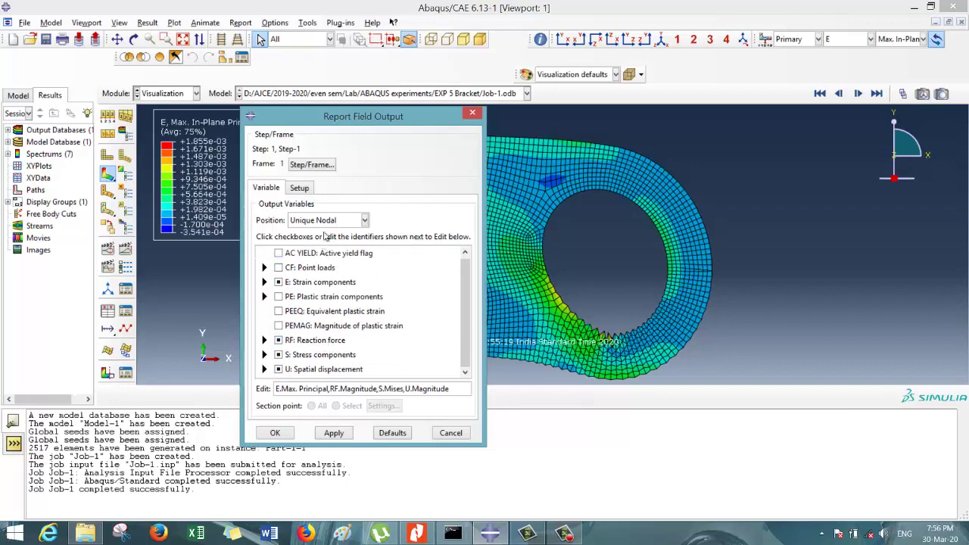
# Step: Write the field output report to the file abaqus bracket.rpt in the EXP 5 Bracket folder
pyautogui.click(300, 187)
pyautogui.click(457, 219)
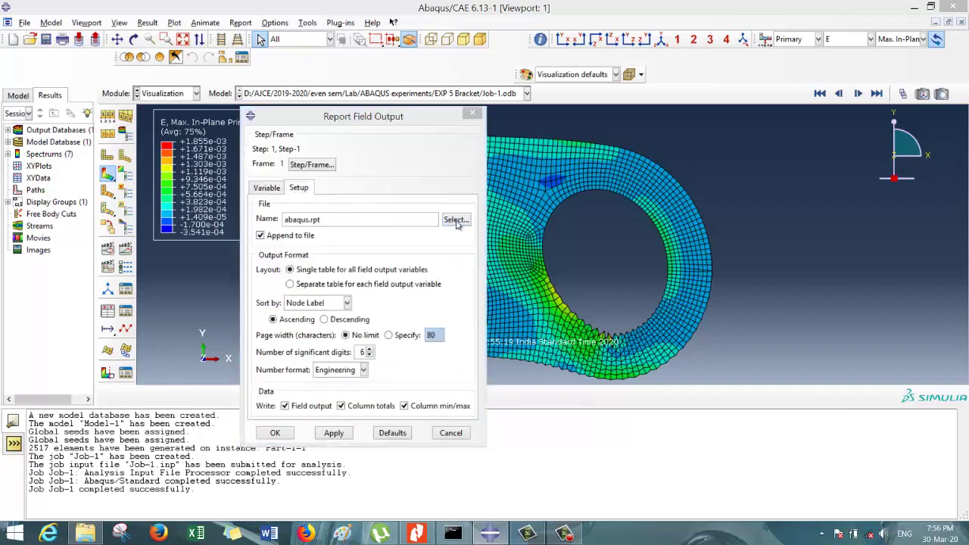
pyautogui.click(278, 370)
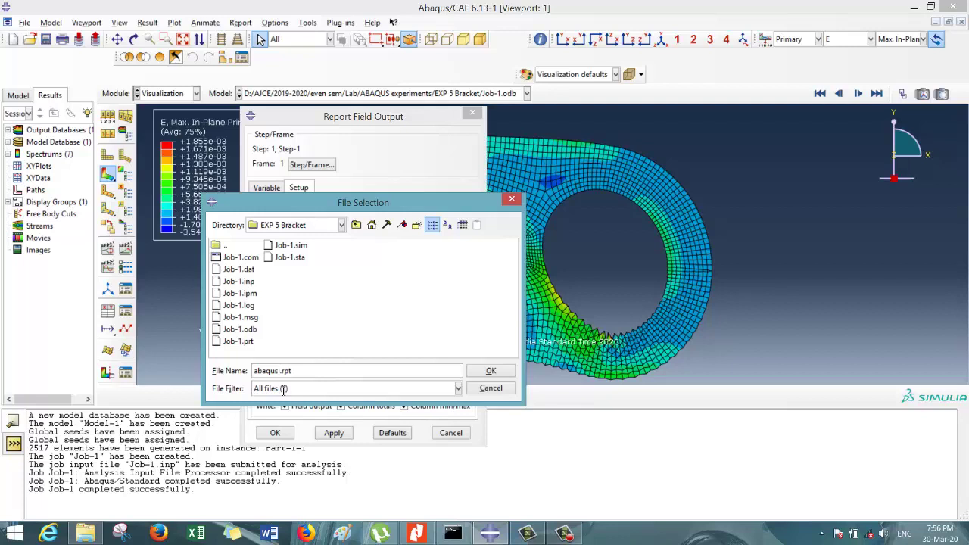
pyautogui.write('bracket')
pyautogui.click(494, 371)
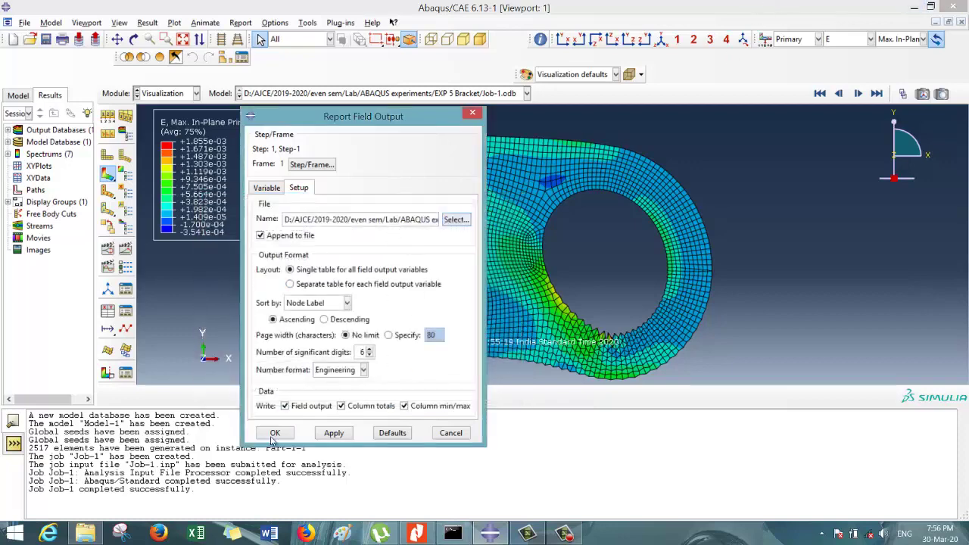
pyautogui.click(276, 433)
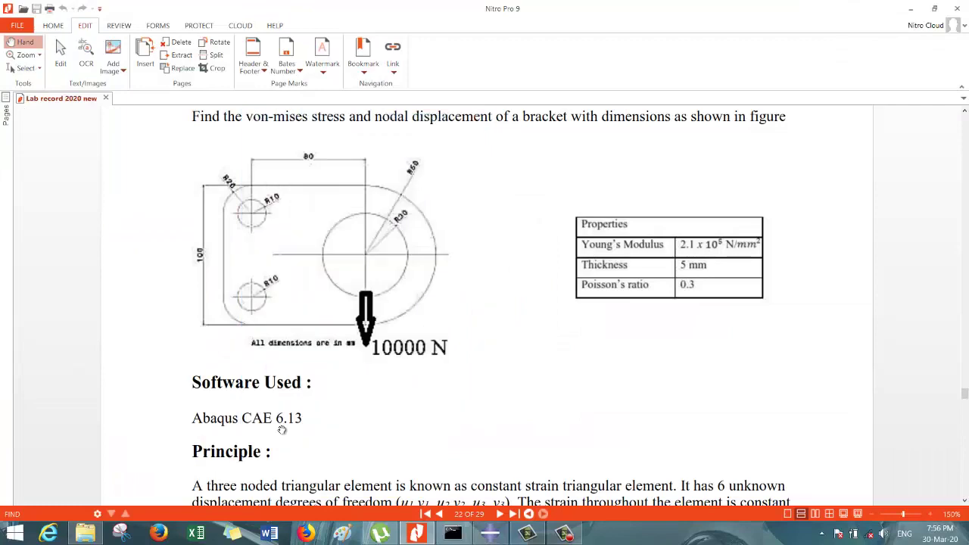
# Step: Switch to File Explorer, open abaqus bracket.rpt from ABAQUS experiments > EXP 5 Bracket in a maximized Notepad window, and examine its nodal values
pyautogui.click(85, 534)
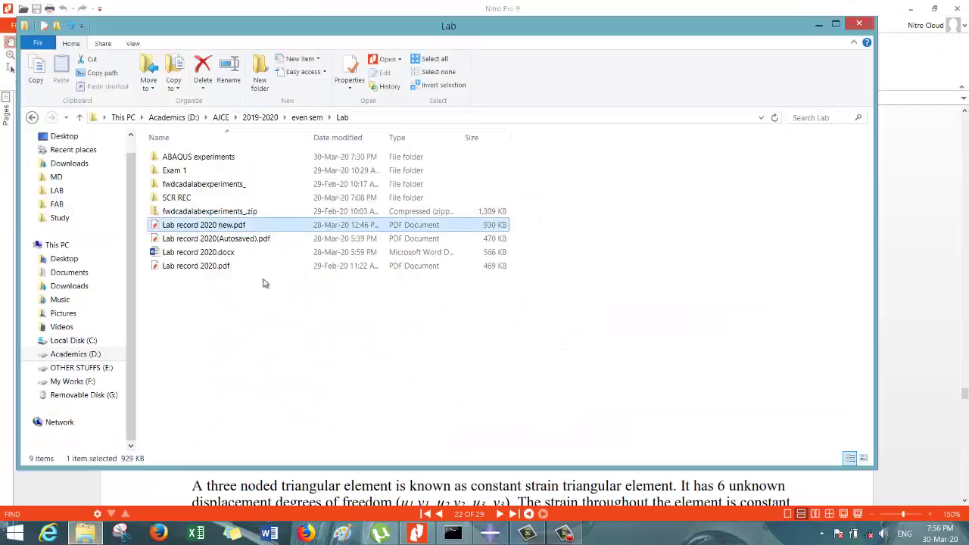
pyautogui.doubleClick(212, 157)
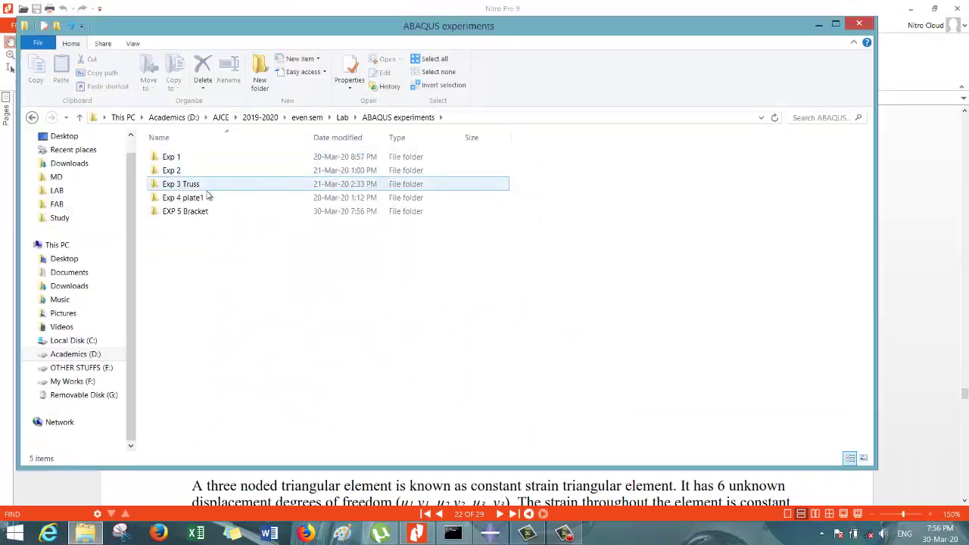
pyautogui.doubleClick(190, 211)
pyautogui.click(212, 156)
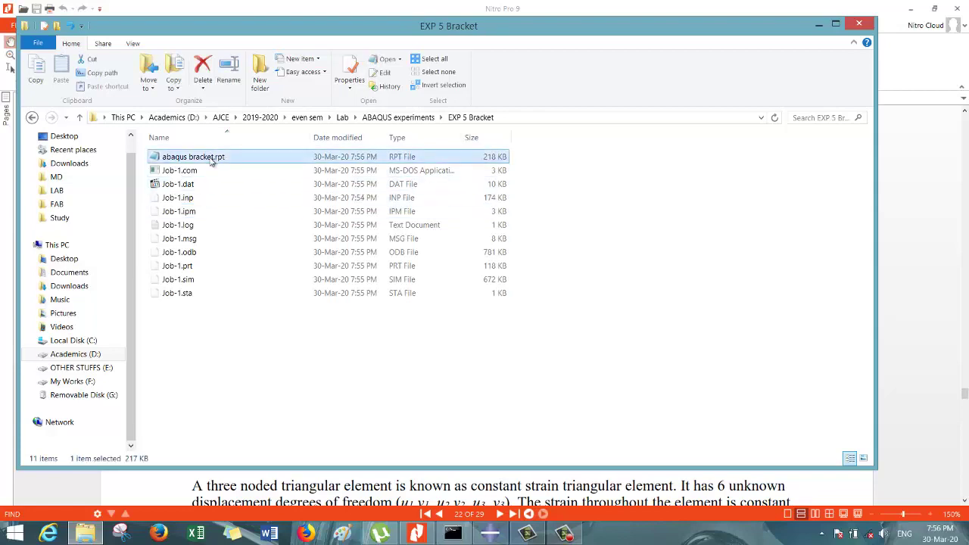
pyautogui.rightClick(209, 157)
pyautogui.click(191, 157)
pyautogui.doubleClick(192, 157)
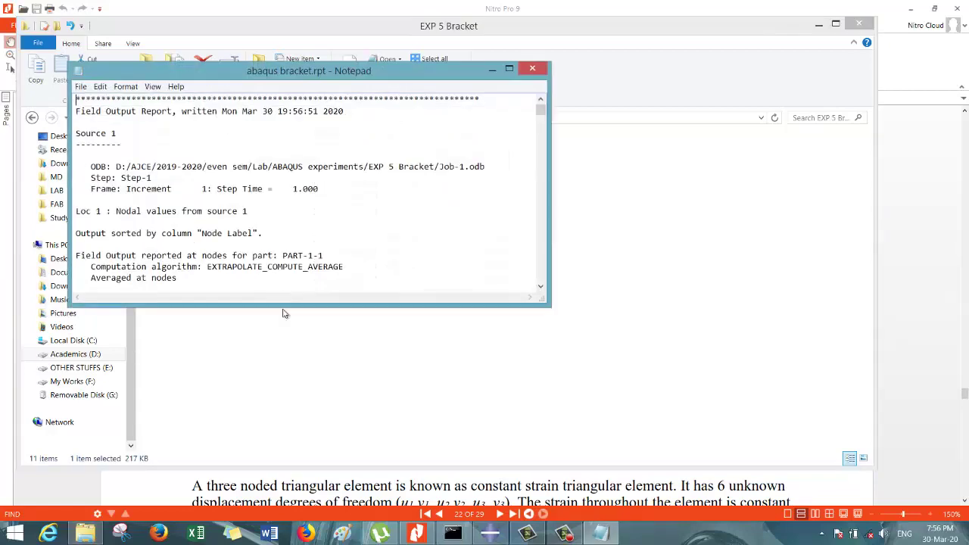
pyautogui.click(509, 69)
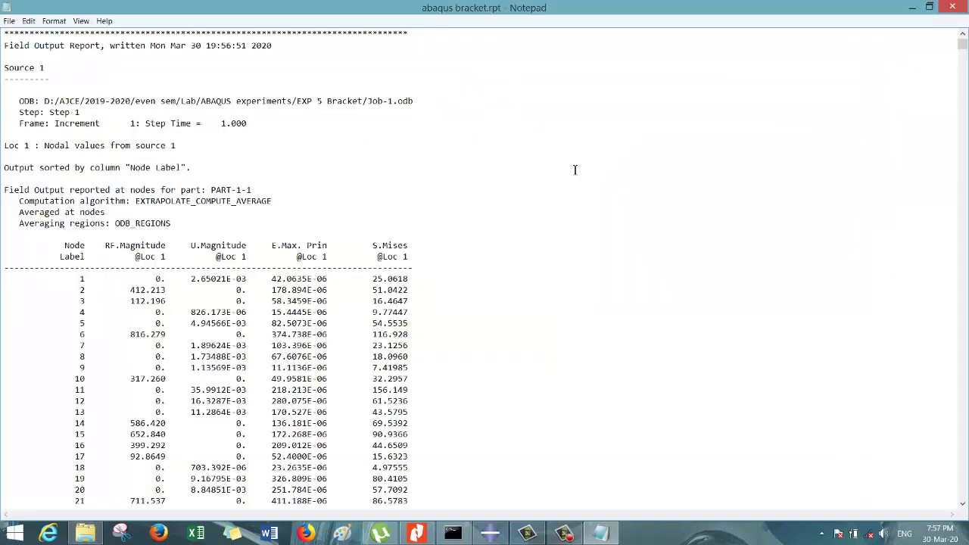
pyautogui.scroll(-20, 413, 250)
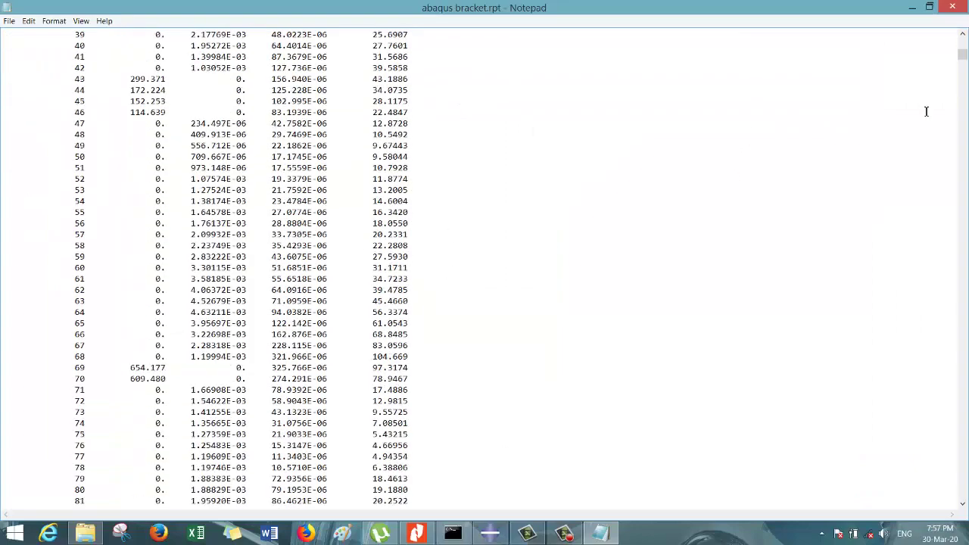
# Step: Examine the summary rows at the end of the report and switch to Nitro Pro to view the Results list of Exp 5
pyautogui.moveTo(962, 55); pyautogui.dragTo(946, 500)
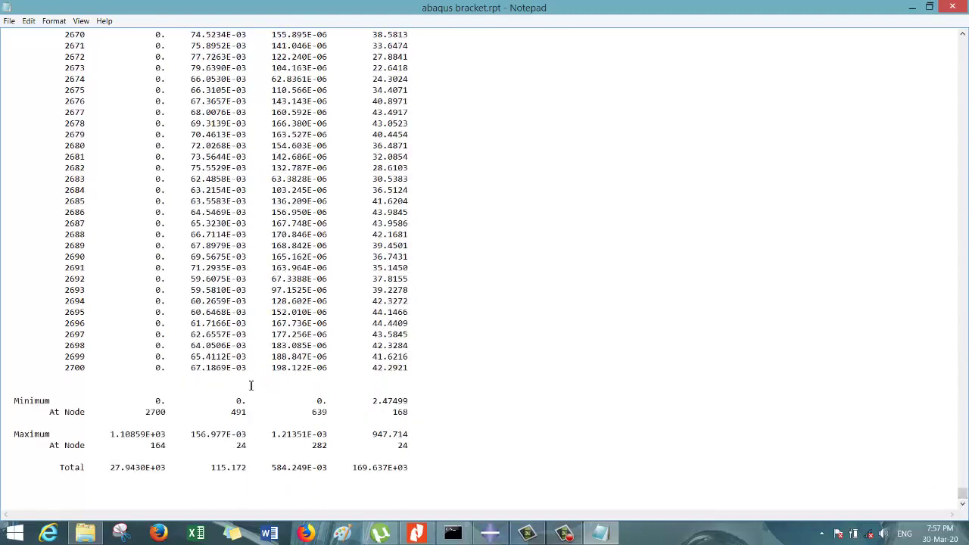
pyautogui.click(416, 534)
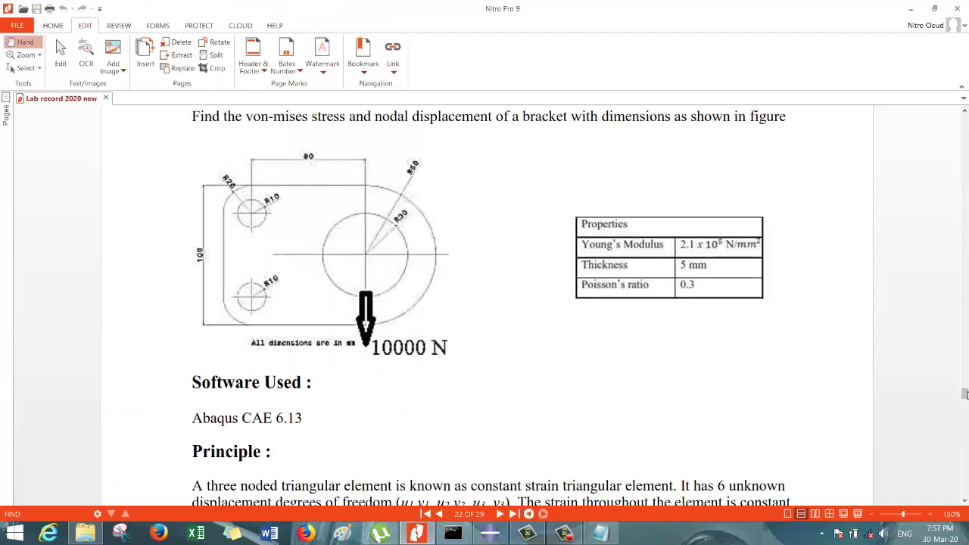
pyautogui.moveTo(964, 392)
pyautogui.mouseDown()
pyautogui.moveTo(965, 415)
pyautogui.moveTo(965, 402)
pyautogui.mouseUp()
pyautogui.scroll(-3, 530, 379)
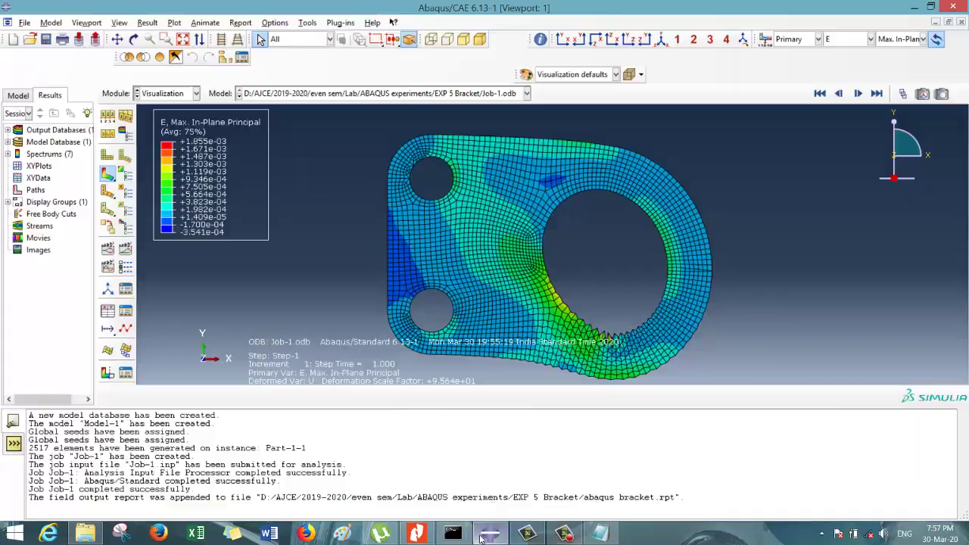
# Step: Switch to Abaqus/CAE and regenerate the bracket part instance's mesh in the Mesh module to report its element count
pyautogui.click(490, 534)
pyautogui.click(168, 94)
pyautogui.click(163, 179)
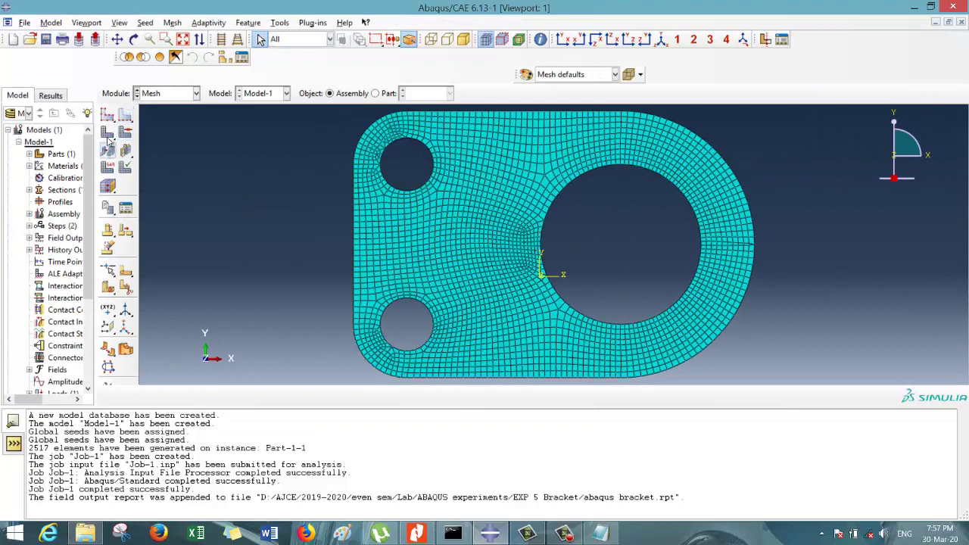
pyautogui.click(108, 149)
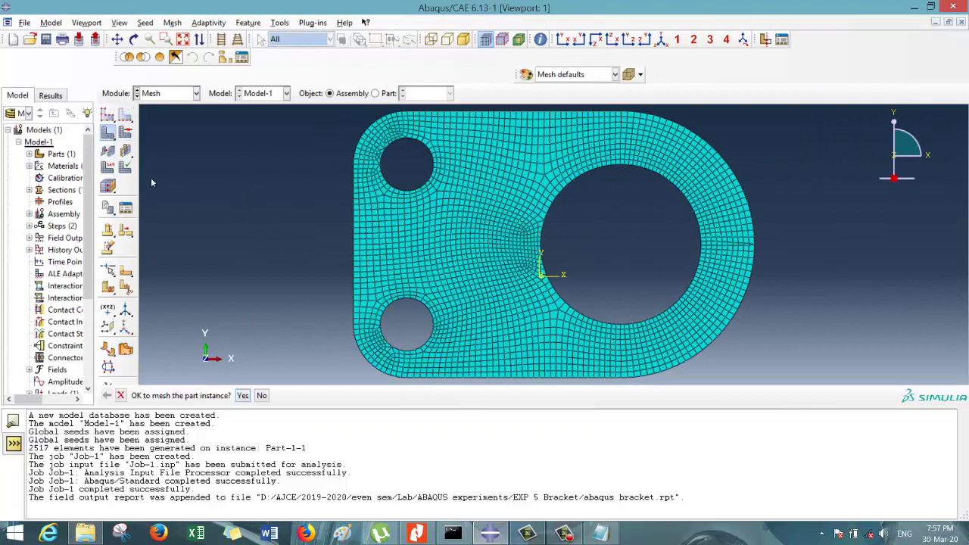
pyautogui.click(242, 396)
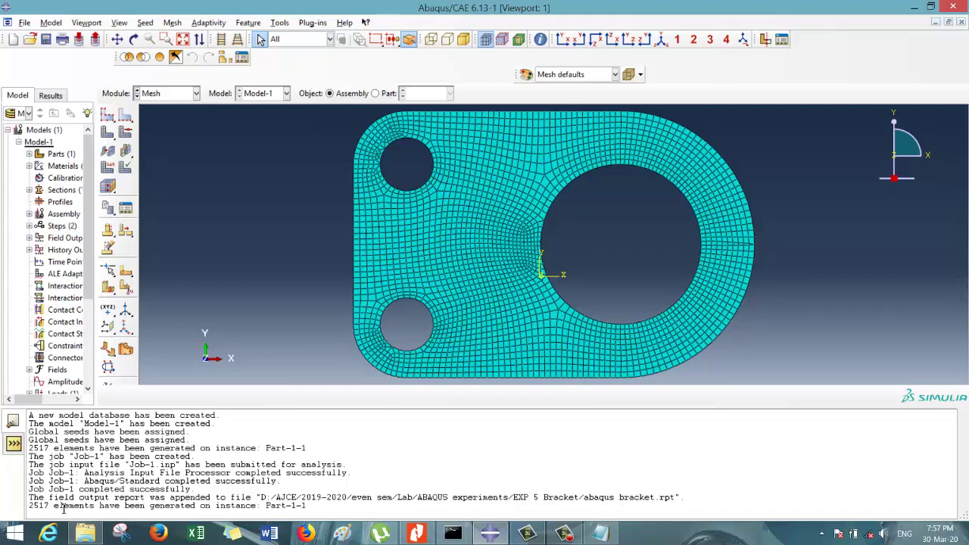
# Step: Compare the node numbers and maximum values in the Notepad report with the Results items required in the Nitro Pro lab record
pyautogui.click(600, 533)
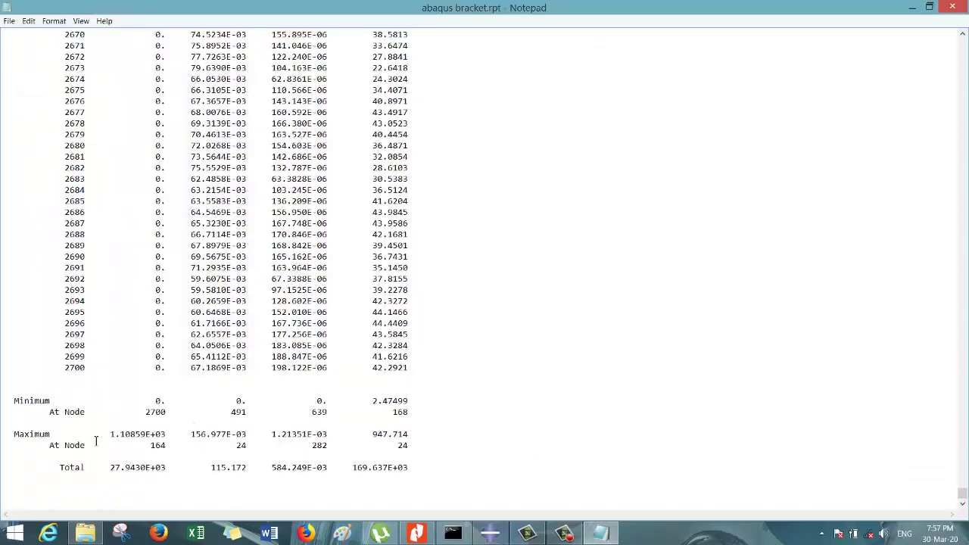
pyautogui.click(416, 533)
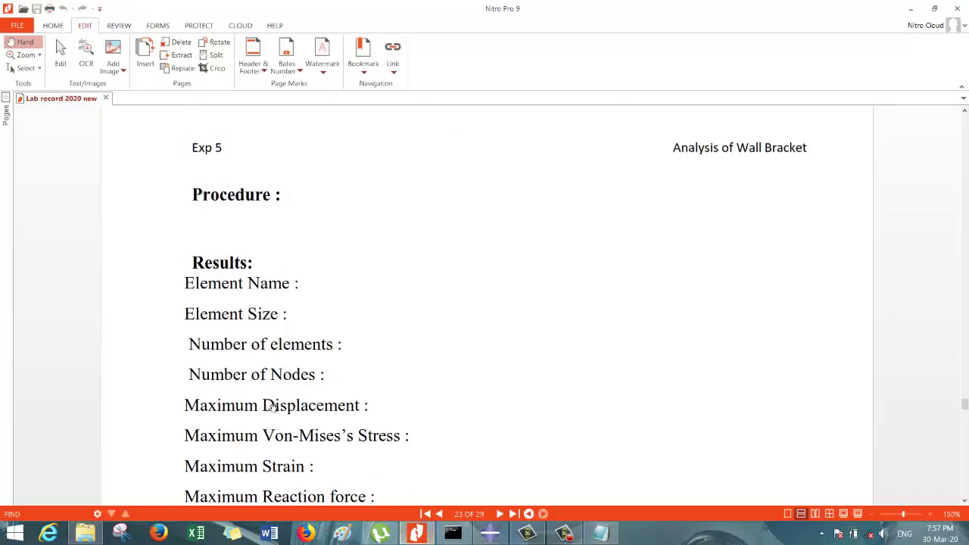
pyautogui.scroll(-1, 357, 416)
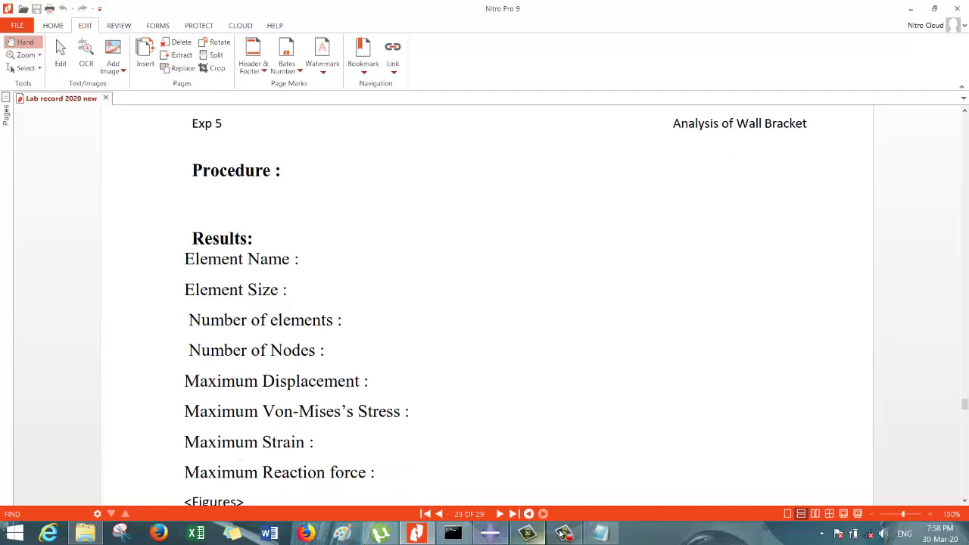
pyautogui.click(598, 534)
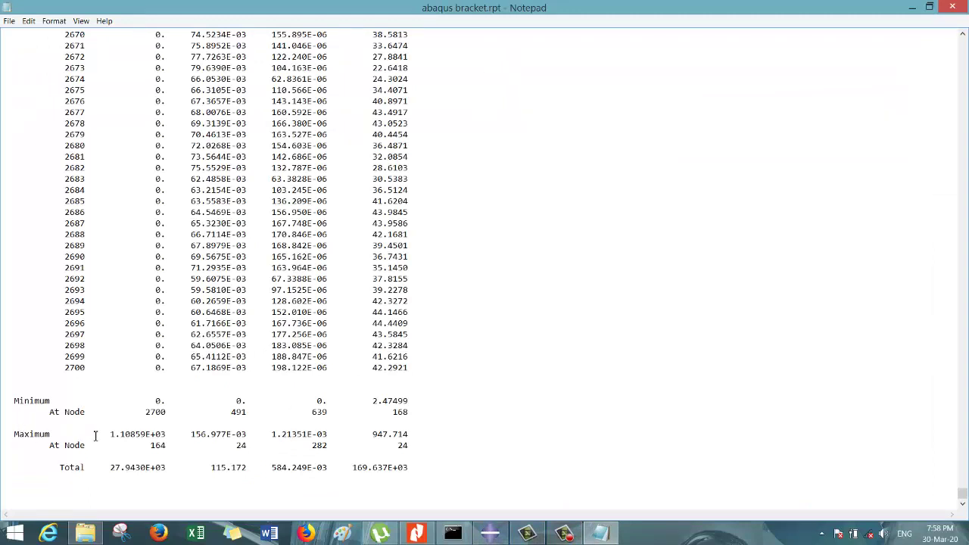